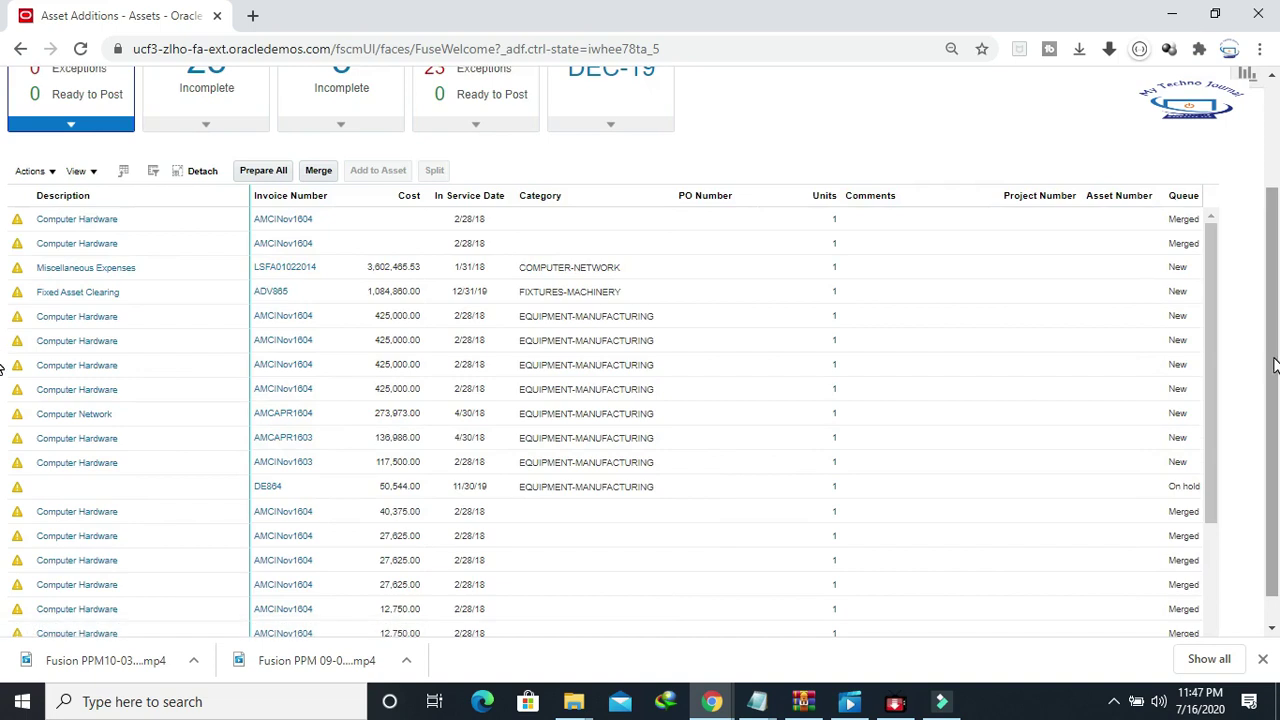
# Step: Open the Retire Assets task from the Assets work area
pyautogui.moveTo(1274, 366); pyautogui.dragTo(1277, 235)
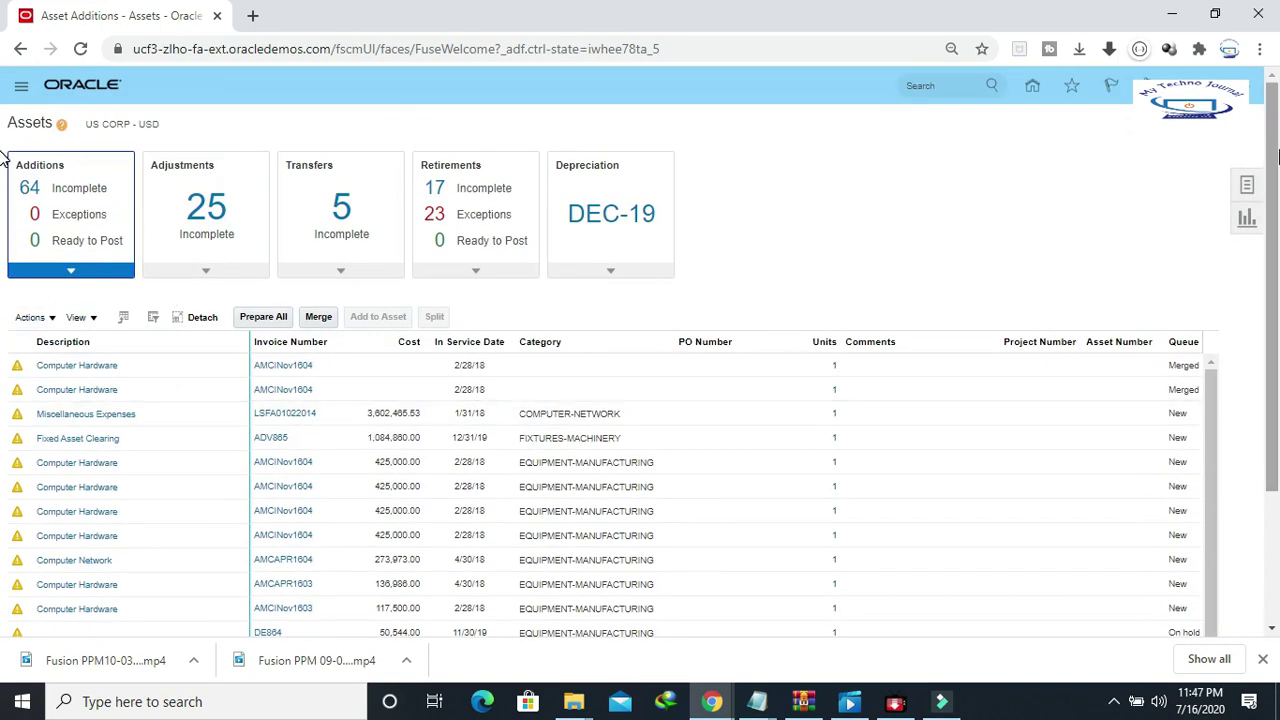
pyautogui.click(30, 187)
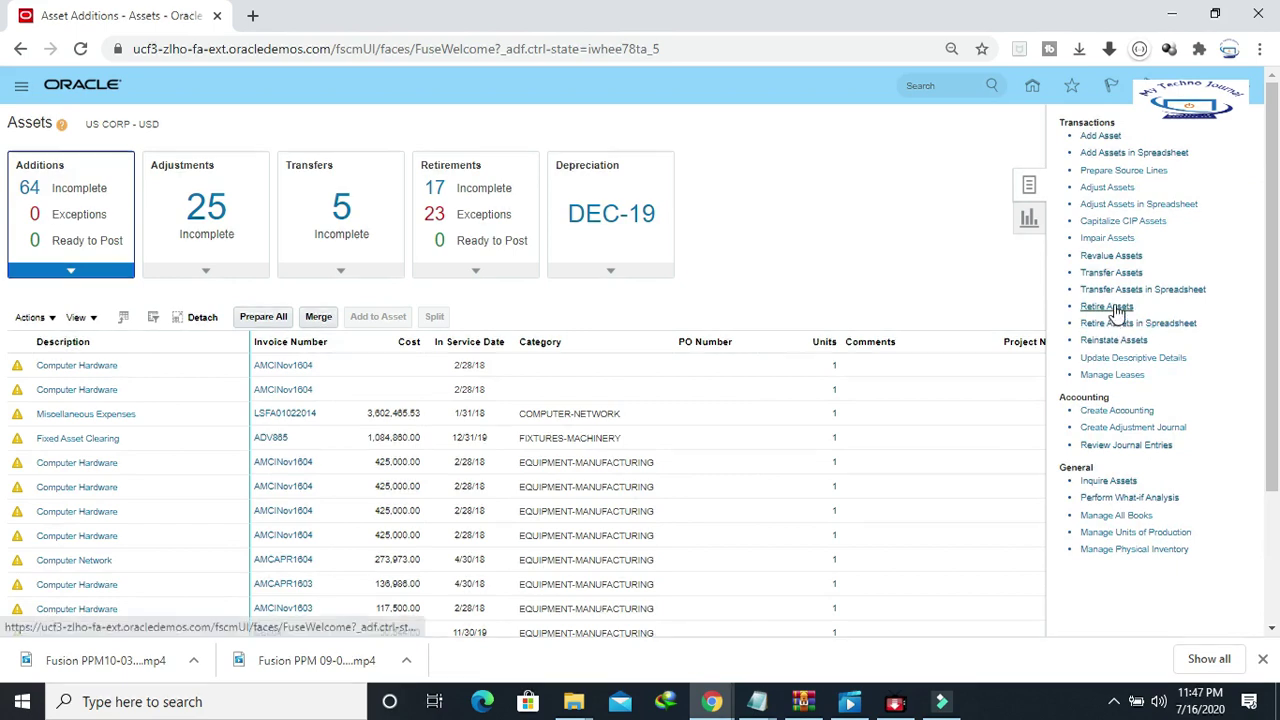
pyautogui.click(1082, 306)
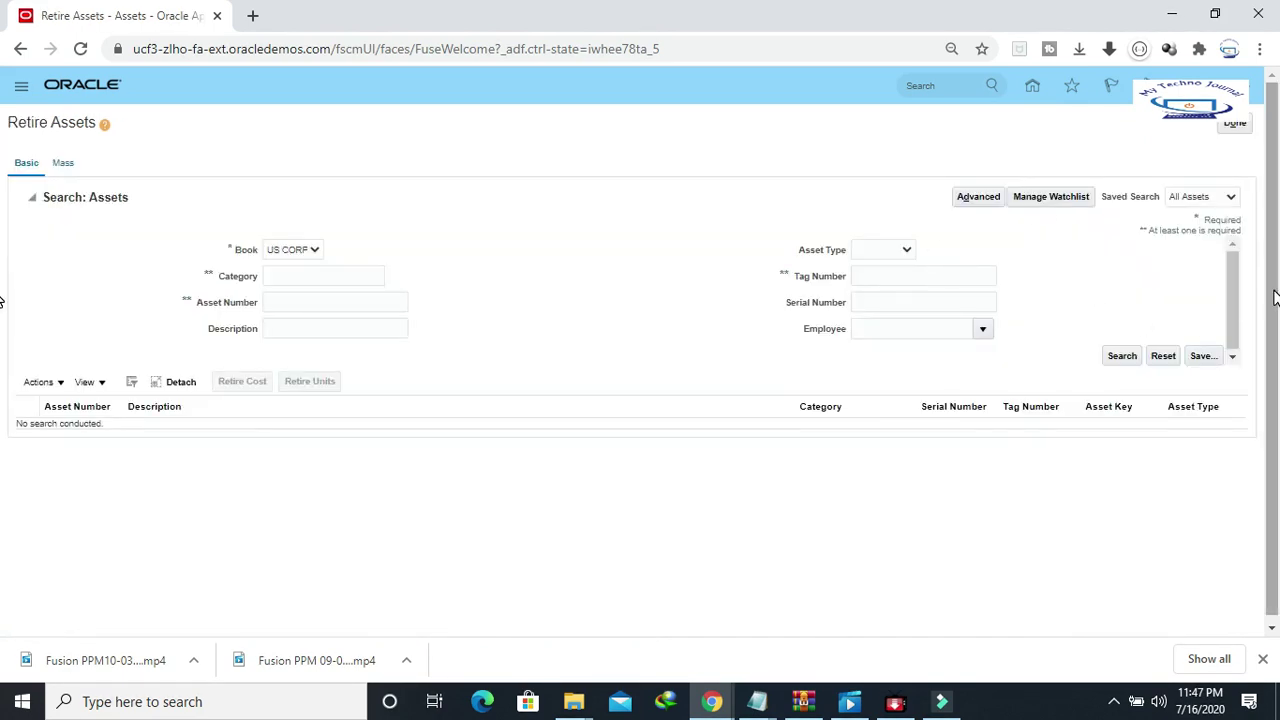
# Step: Search for assets to retire in the US CORP book using 1 as the asset number
pyautogui.scroll(-1, 1275, 350)
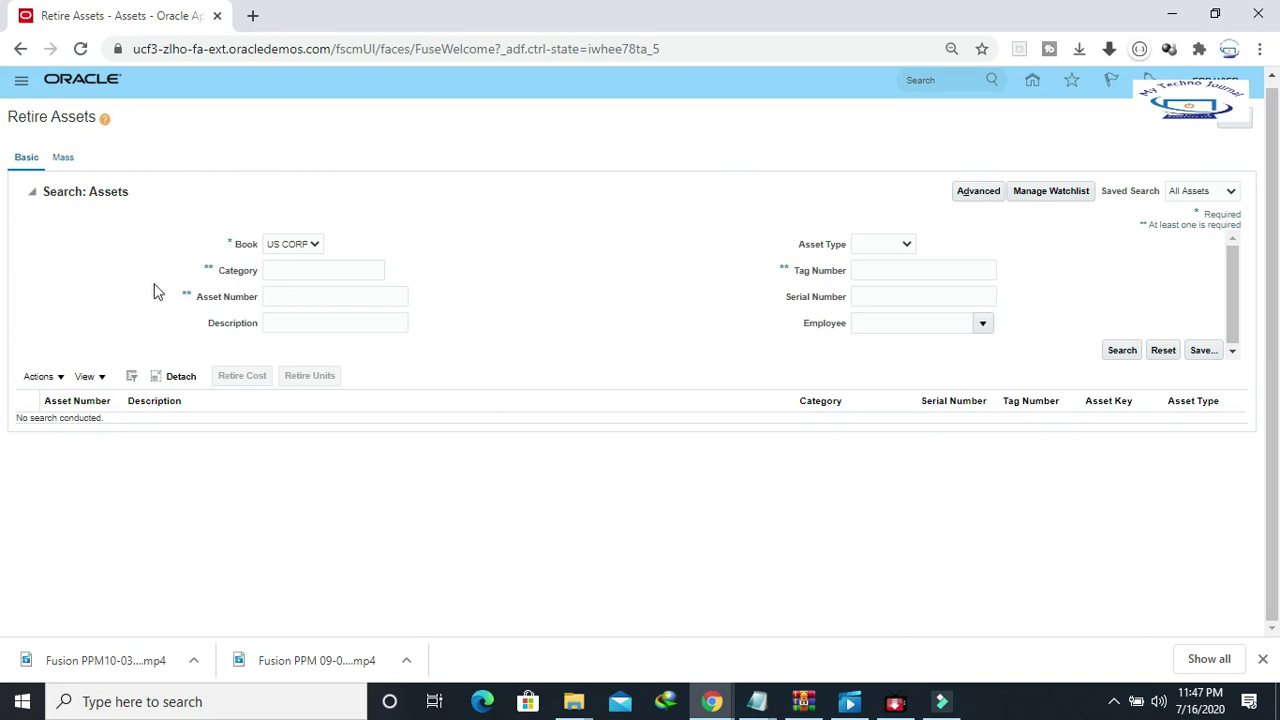
pyautogui.click(319, 271)
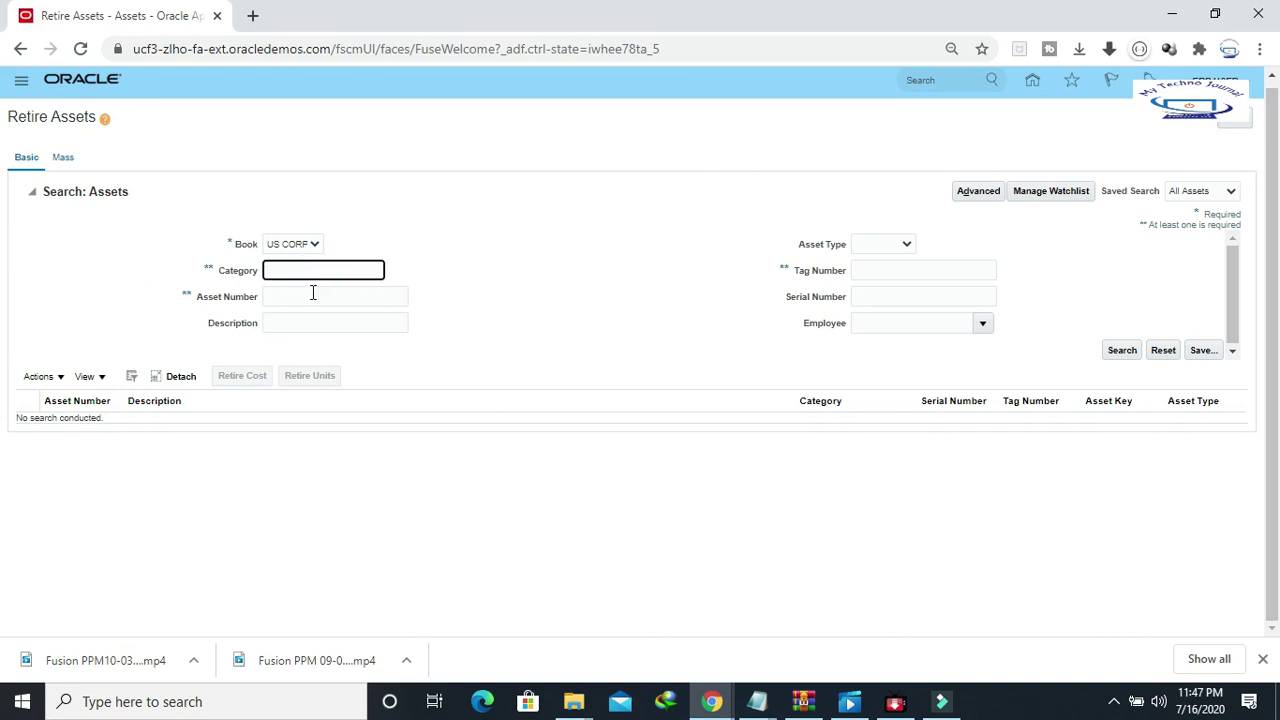
pyautogui.click(305, 298)
pyautogui.write('1')
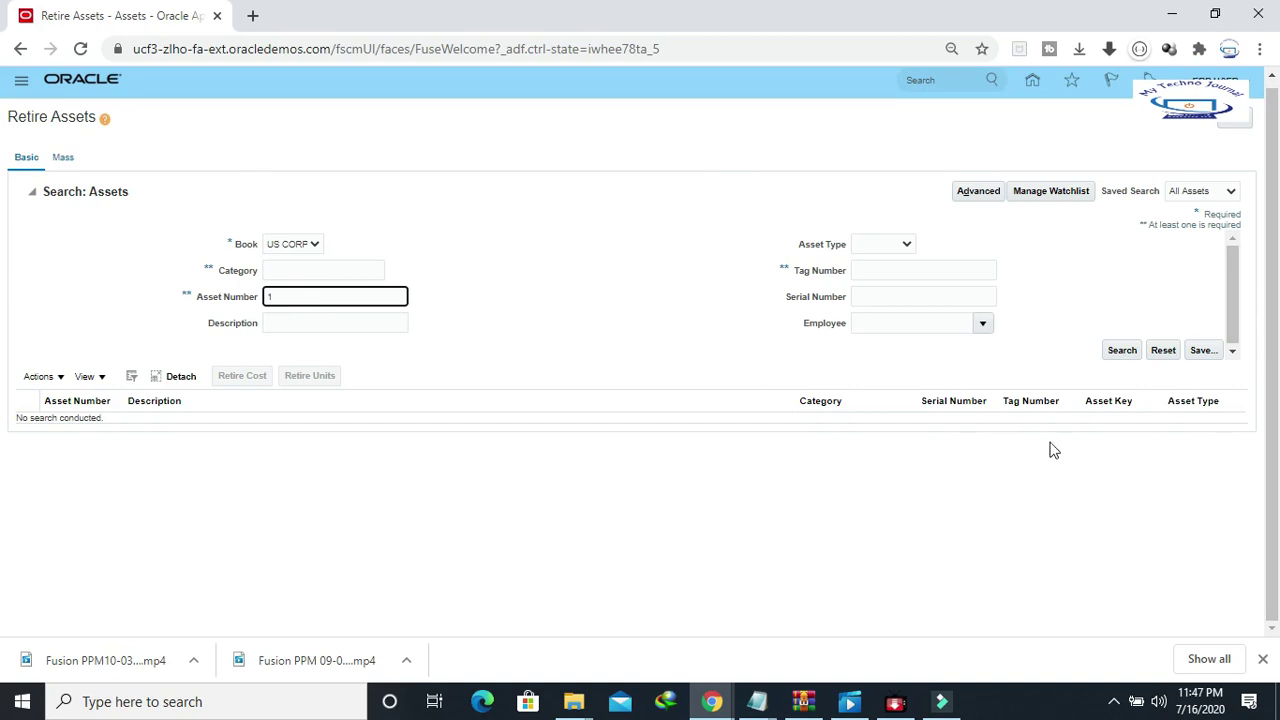
pyautogui.click(1126, 353)
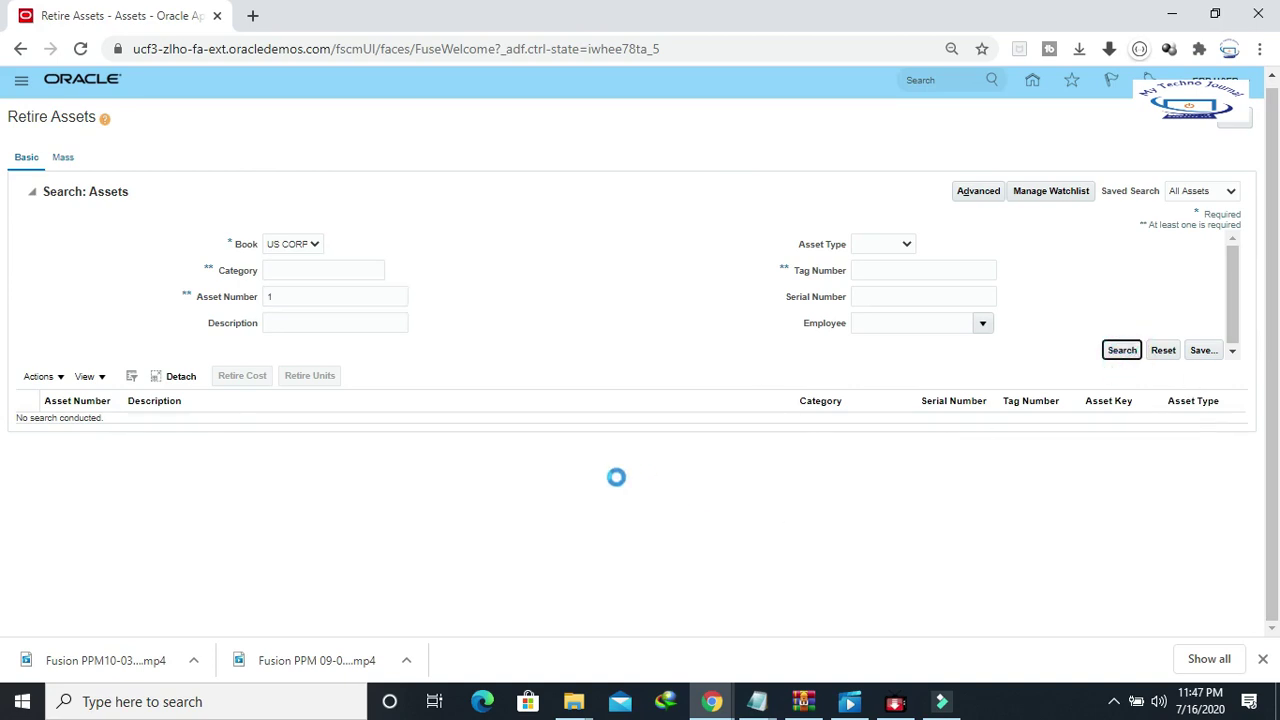
# Step: Start a cost retirement for the Fixed Asset Clearing asset 101003
pyautogui.click(18, 268)
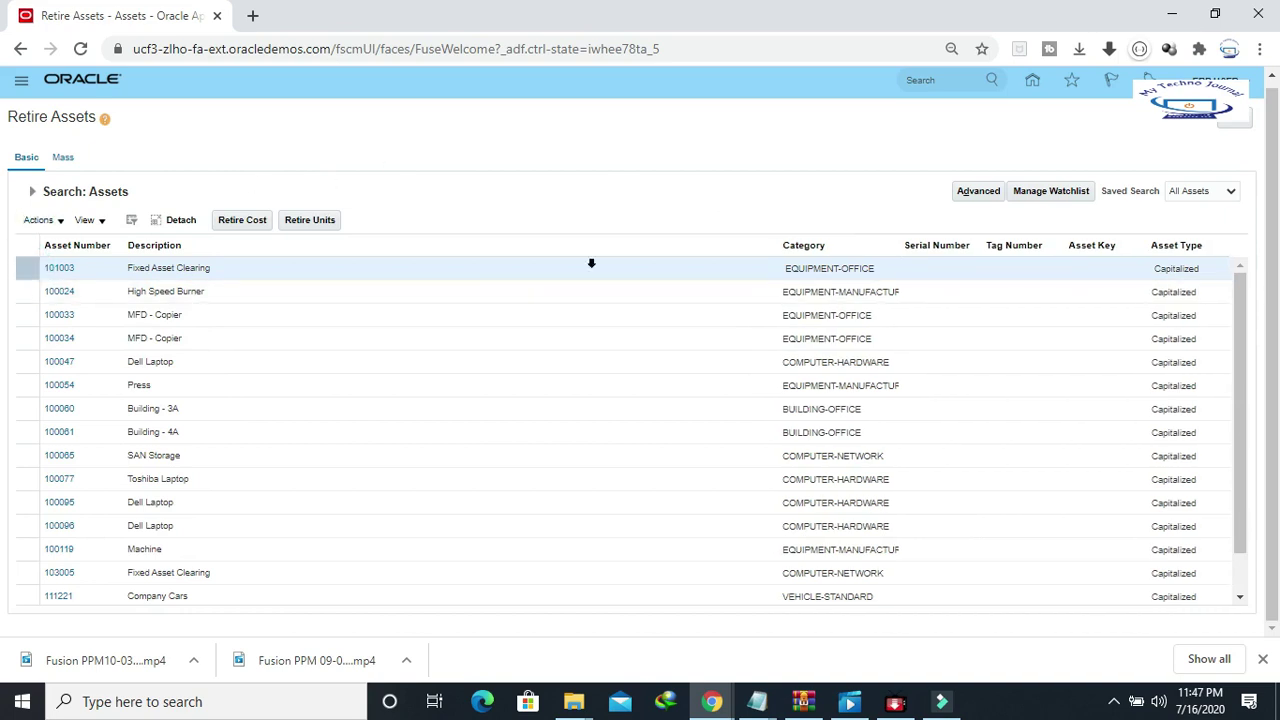
pyautogui.click(253, 222)
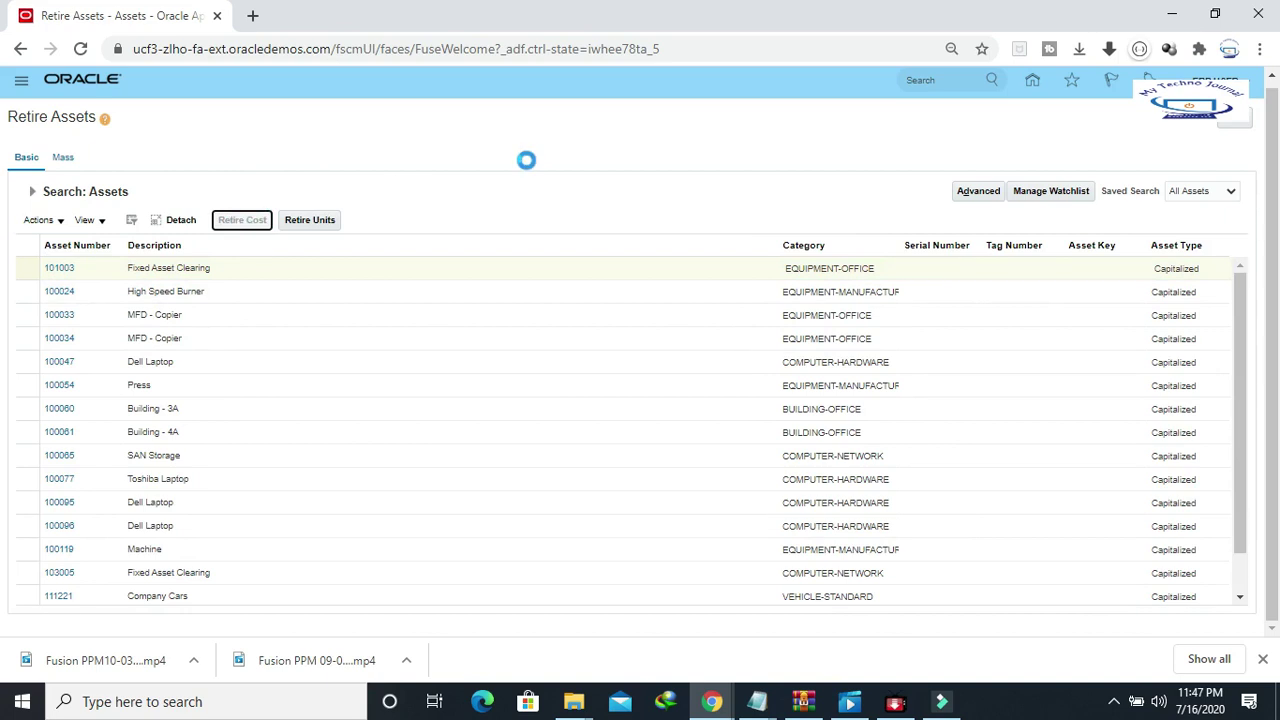
pyautogui.click(1114, 701)
pyautogui.click(677, 181)
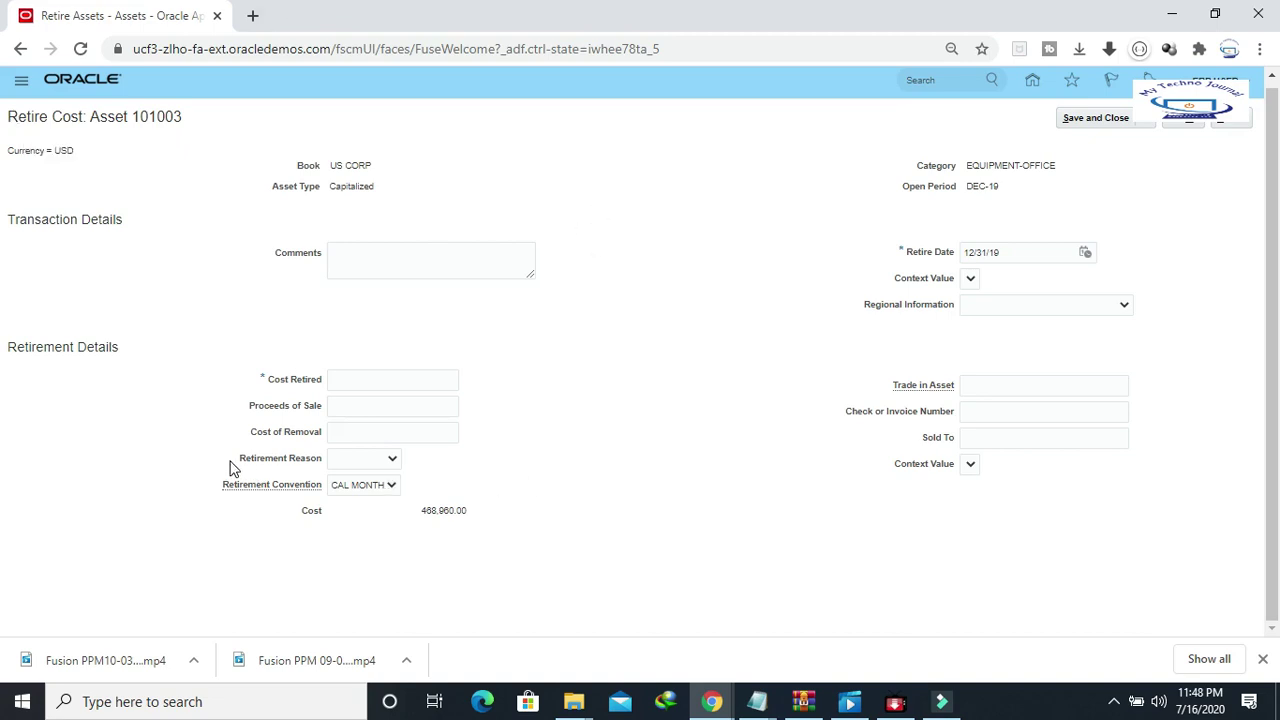
# Step: Review the retirement reasons offered for the asset, leaving the field blank
pyautogui.moveTo(233, 463); pyautogui.dragTo(316, 462)
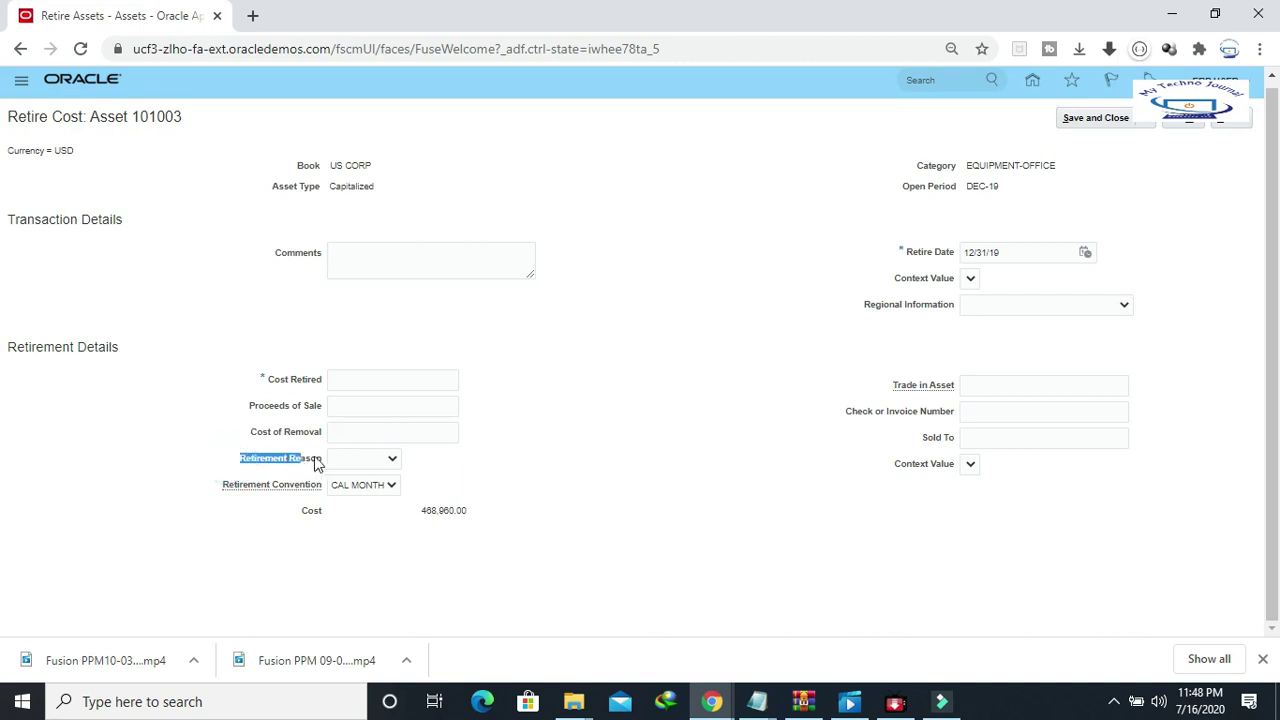
pyautogui.click(626, 436)
pyautogui.click(393, 460)
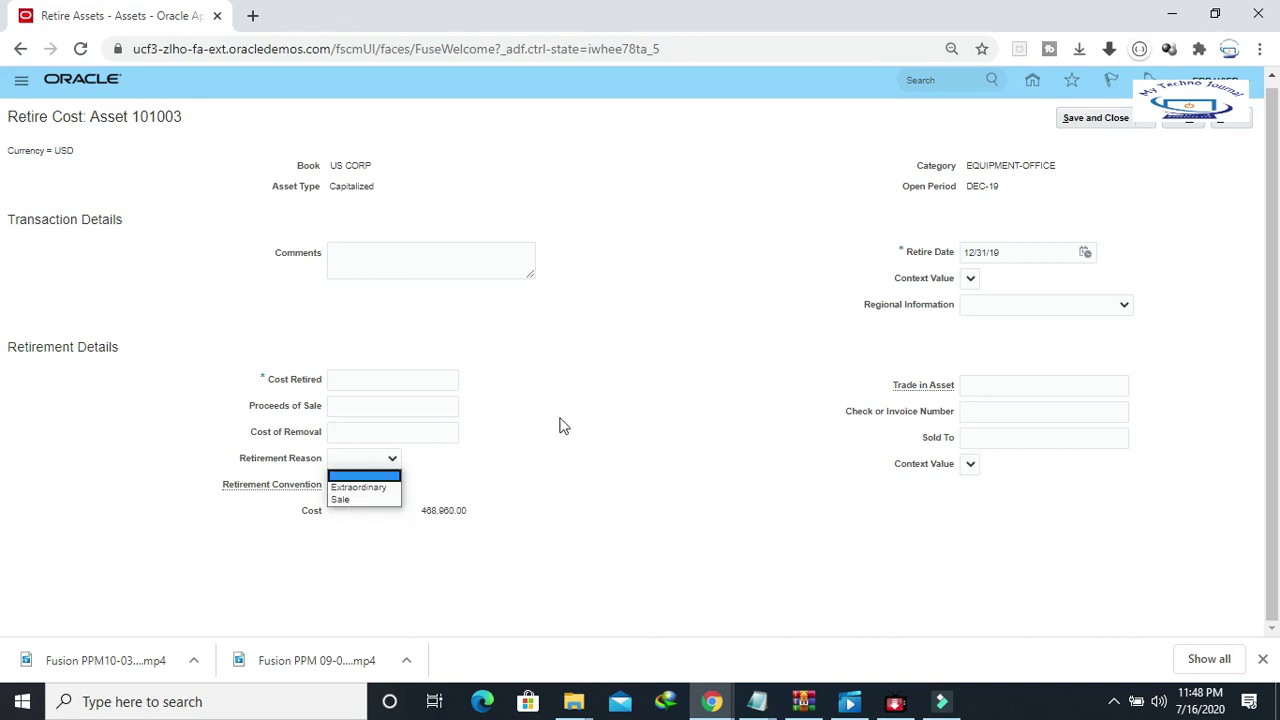
pyautogui.click(628, 441)
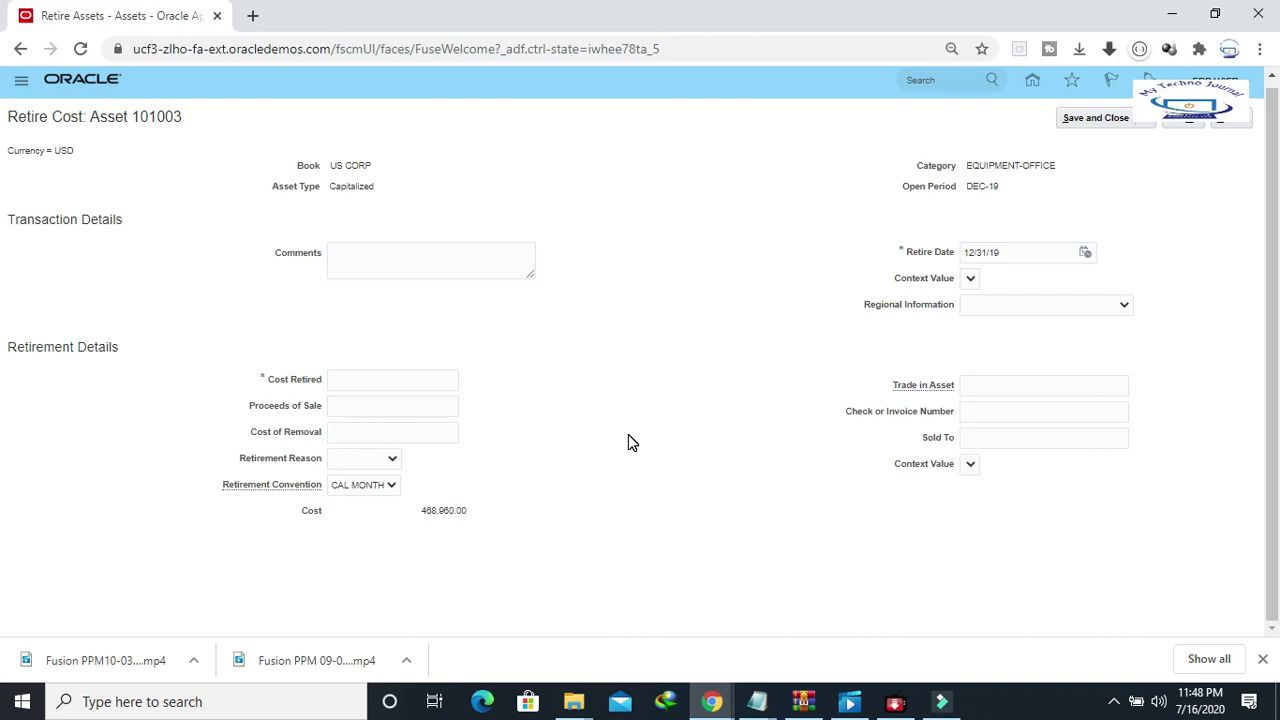
pyautogui.click(394, 459)
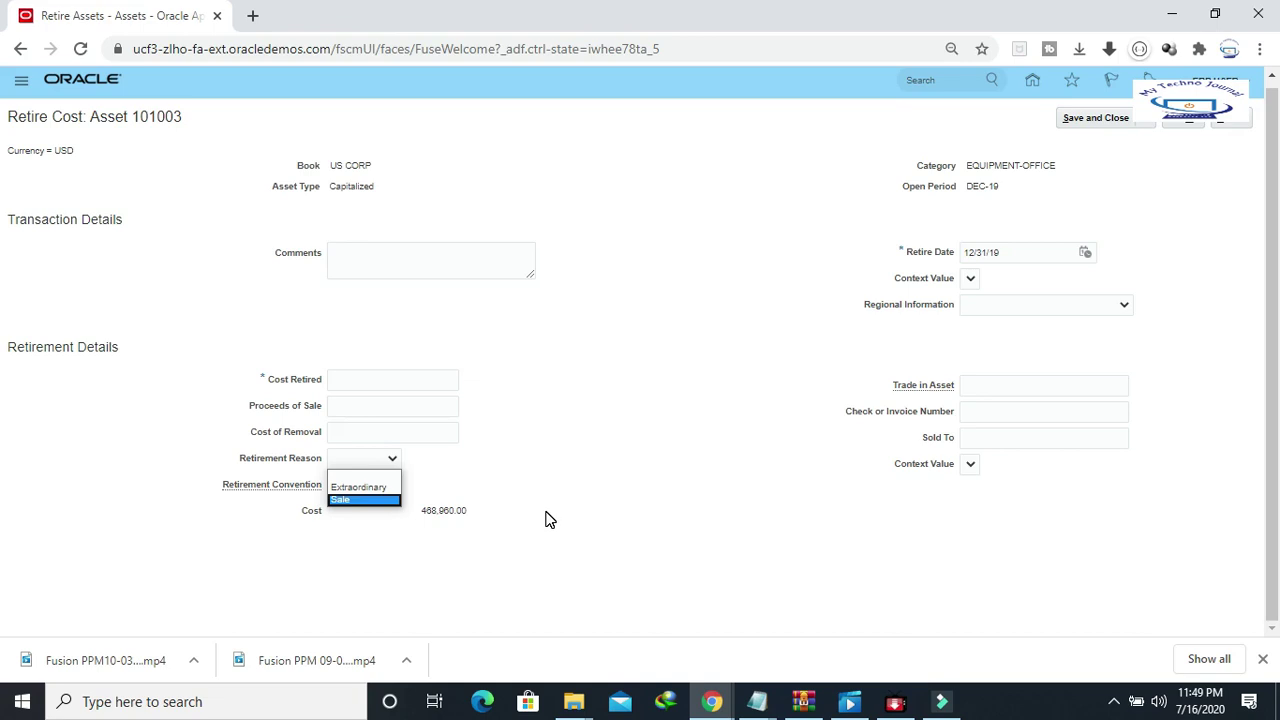
pyautogui.click(697, 309)
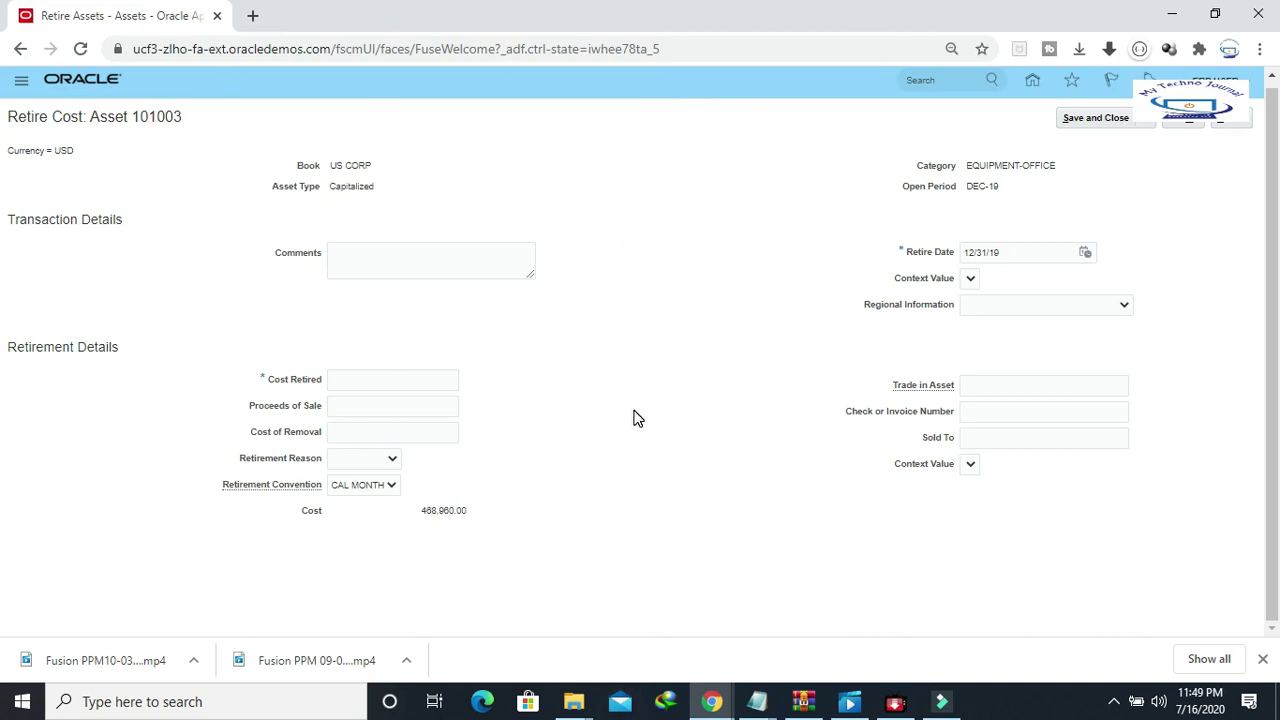
pyautogui.moveTo(237, 462); pyautogui.dragTo(331, 453)
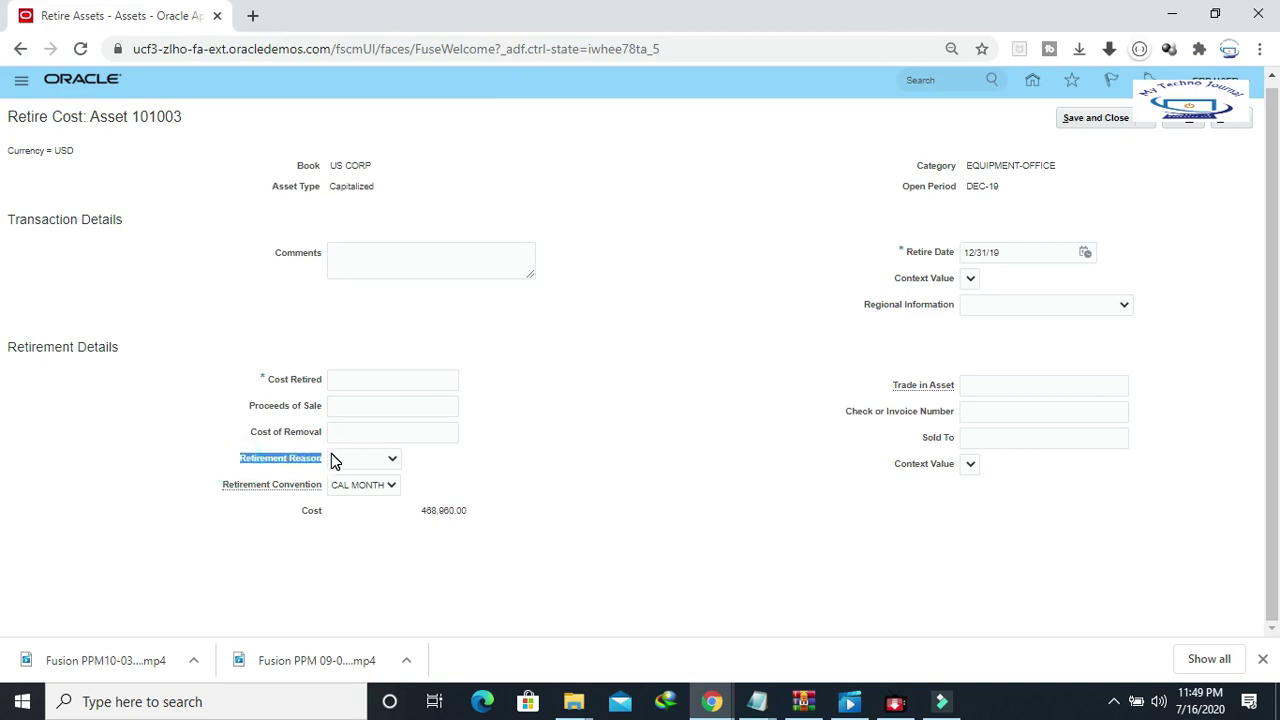
pyautogui.click(614, 434)
pyautogui.moveTo(243, 461); pyautogui.dragTo(331, 463)
pyautogui.click(240, 460)
pyautogui.moveTo(240, 460); pyautogui.dragTo(322, 468)
pyautogui.click(690, 442)
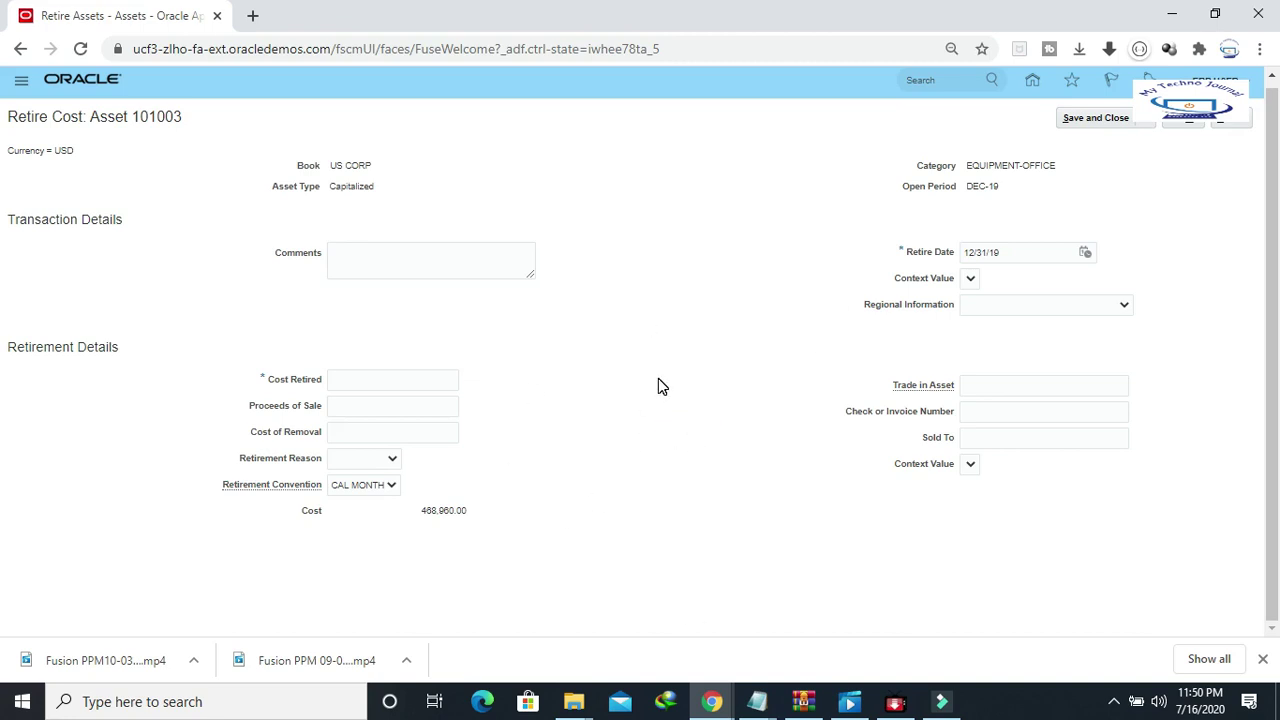
pyautogui.click(247, 466)
pyautogui.moveTo(247, 466); pyautogui.dragTo(365, 462)
pyautogui.click(621, 427)
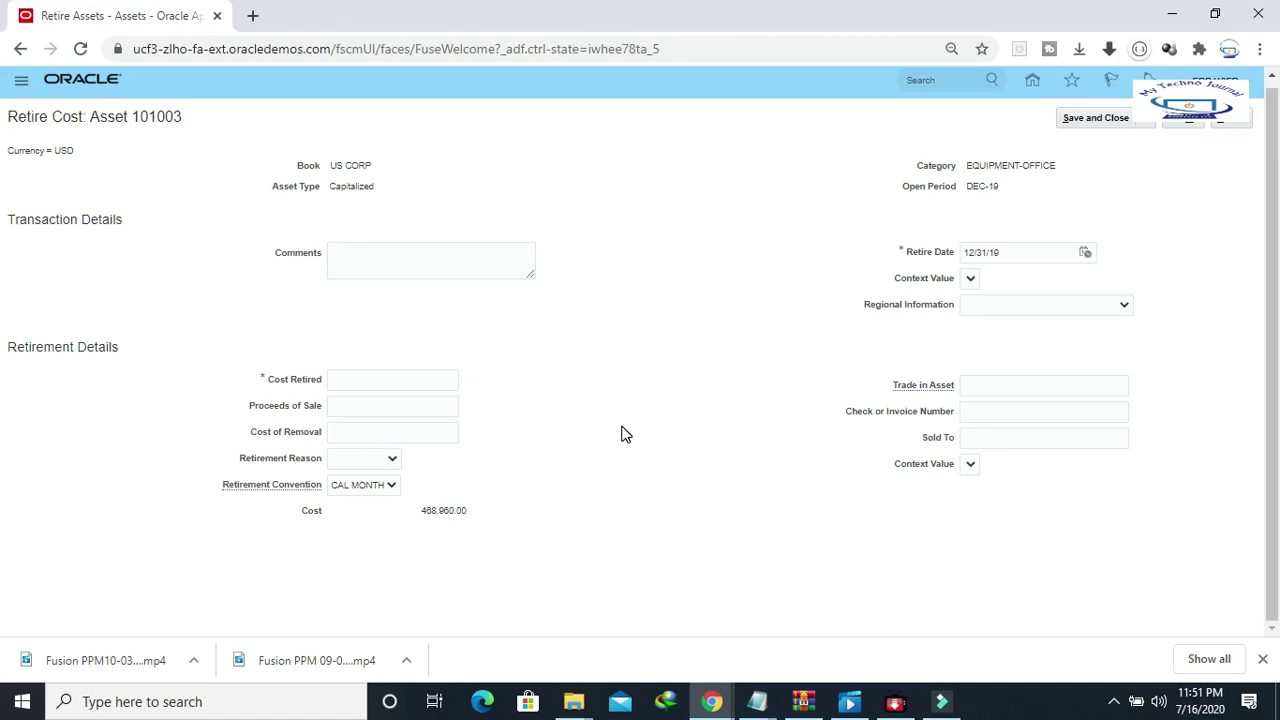
pyautogui.click(234, 458)
pyautogui.moveTo(255, 463); pyautogui.dragTo(317, 460)
pyautogui.click(645, 428)
pyautogui.moveTo(241, 462); pyautogui.dragTo(323, 458)
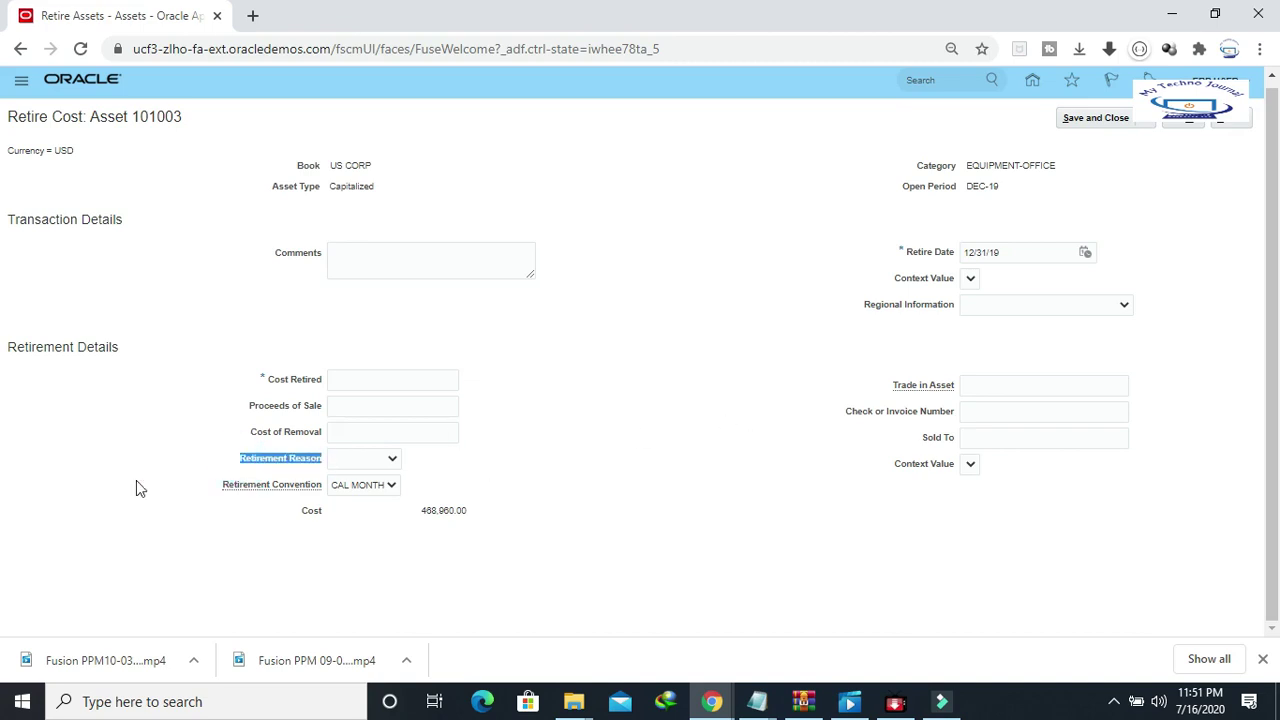
pyautogui.click(245, 464)
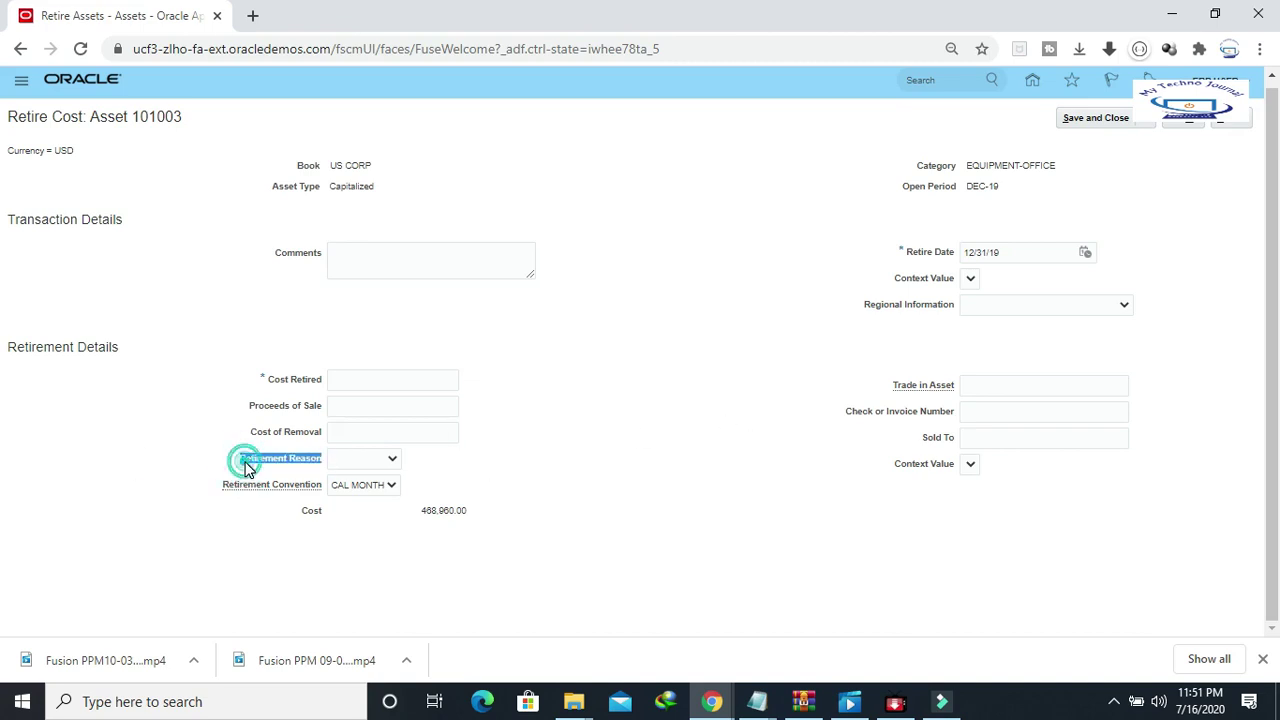
pyautogui.click(318, 464)
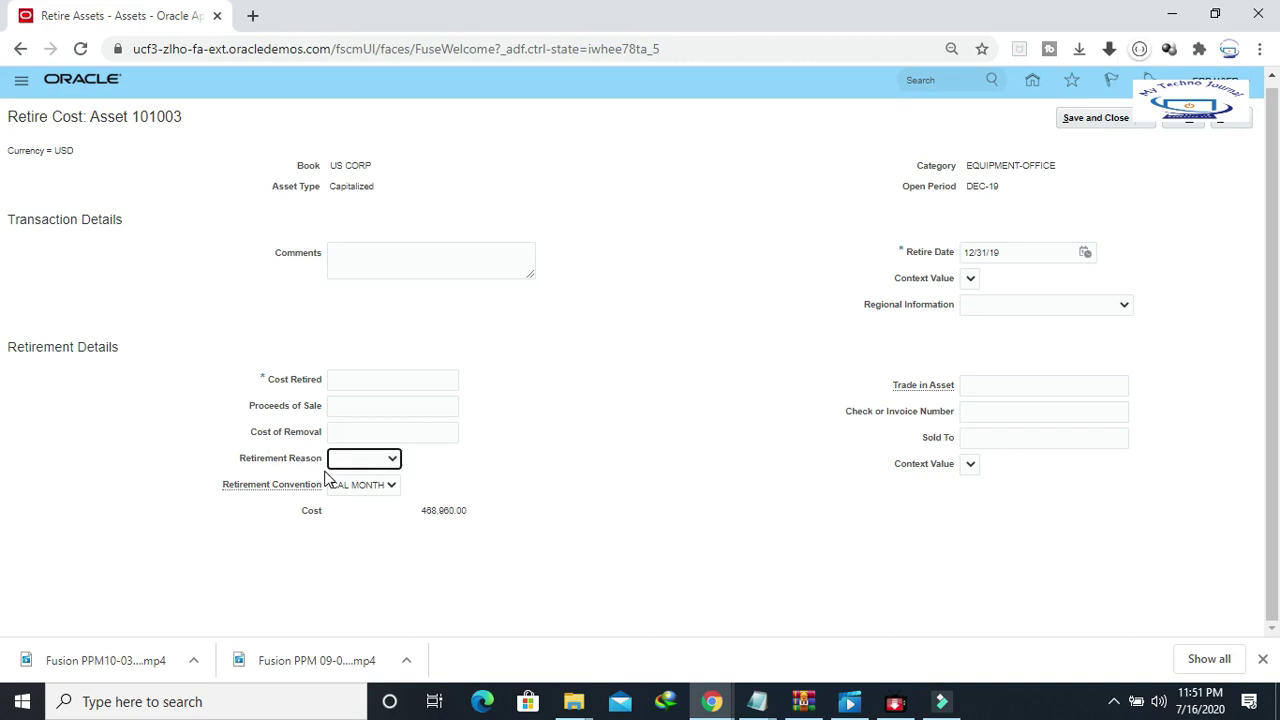
pyautogui.click(528, 448)
pyautogui.moveTo(266, 381); pyautogui.dragTo(323, 389)
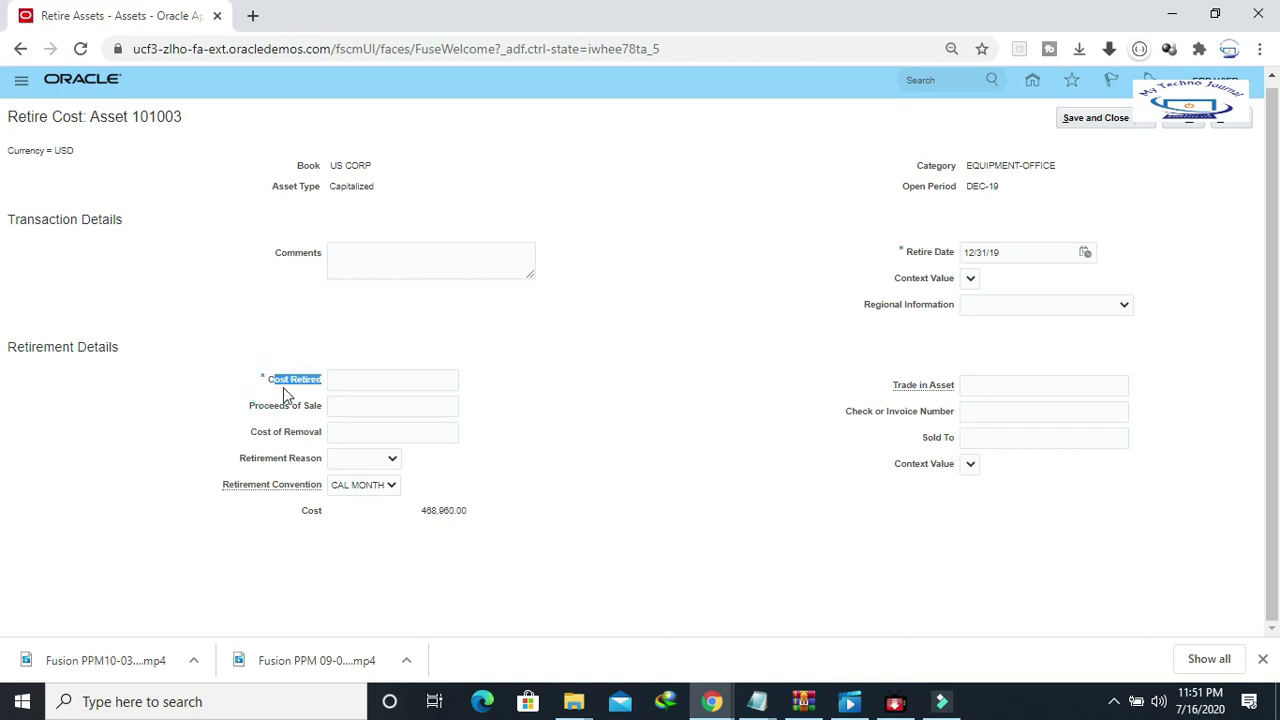
pyautogui.click(266, 380)
pyautogui.click(378, 380)
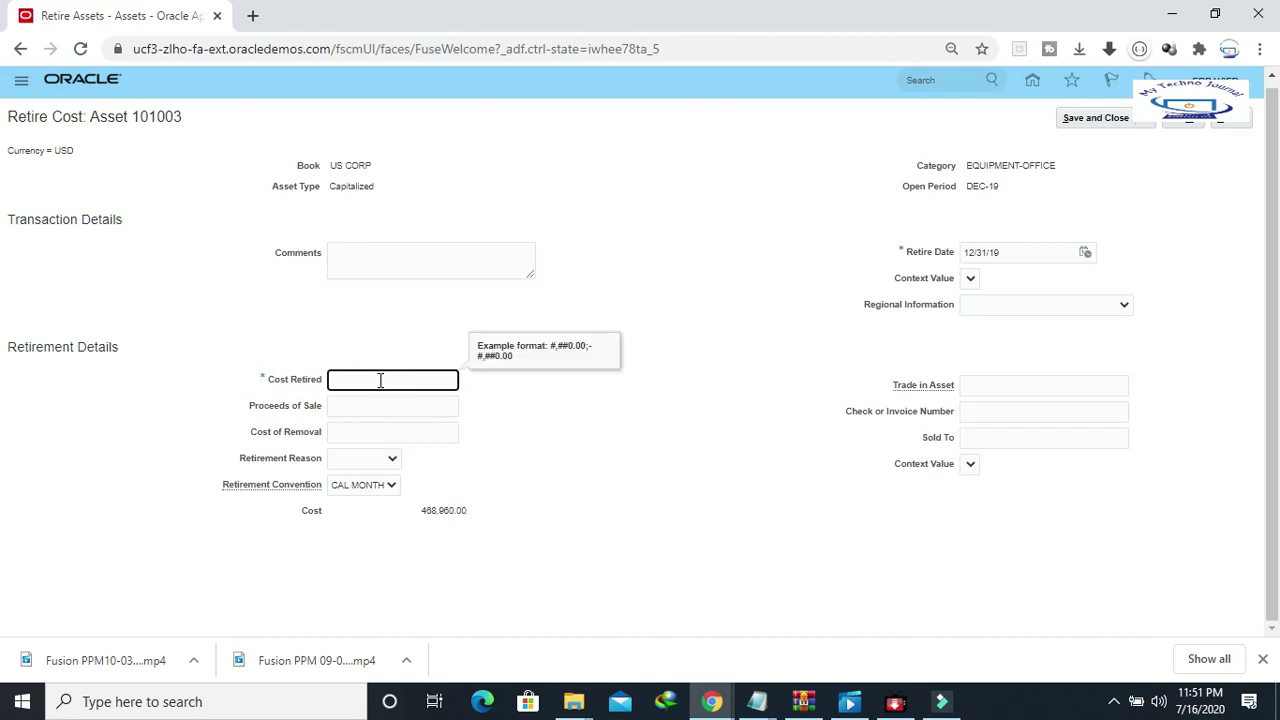
pyautogui.click(587, 424)
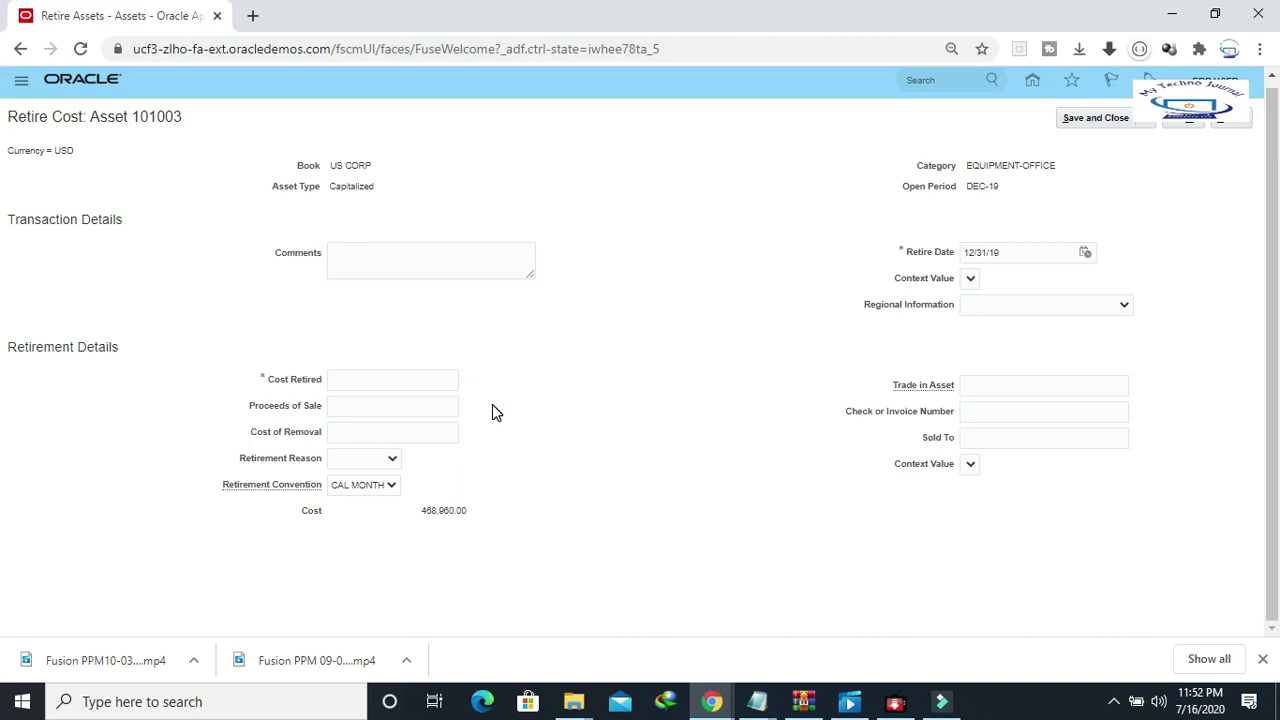
# Step: Cancel the cost retirement without saving and leave the Retire Assets page
pyautogui.click(1236, 128)
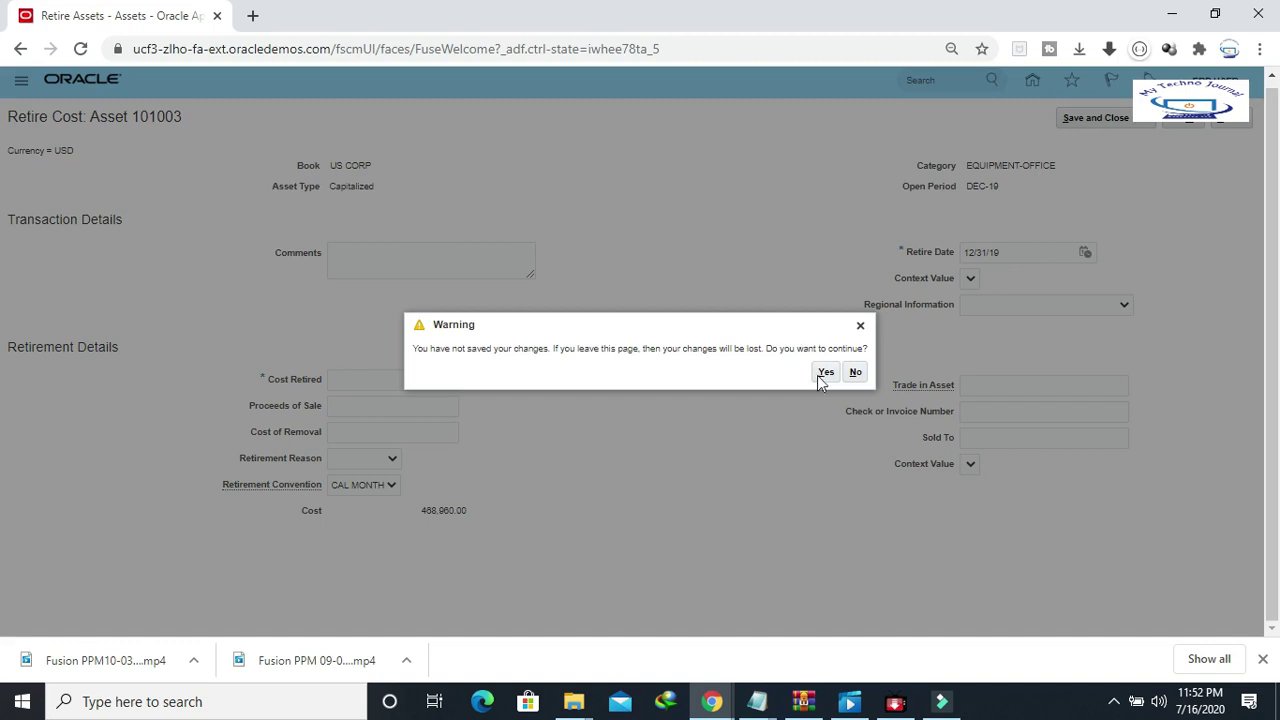
pyautogui.click(822, 374)
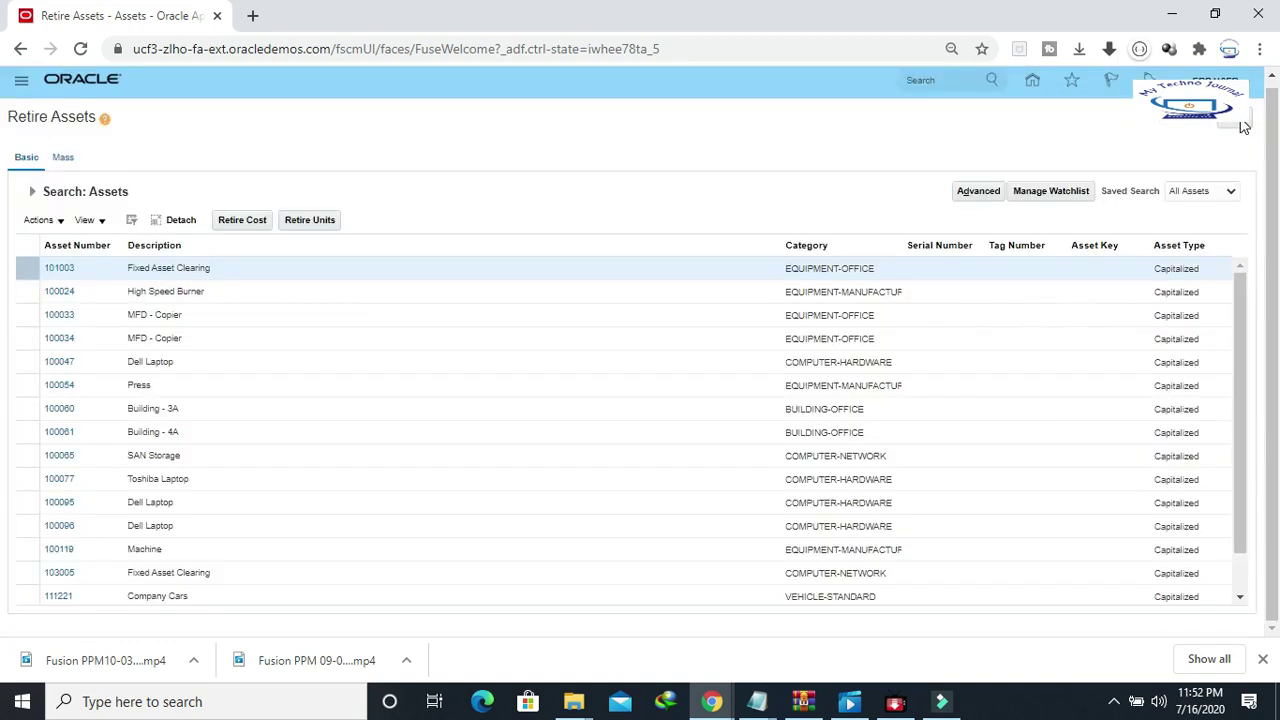
pyautogui.click(1236, 118)
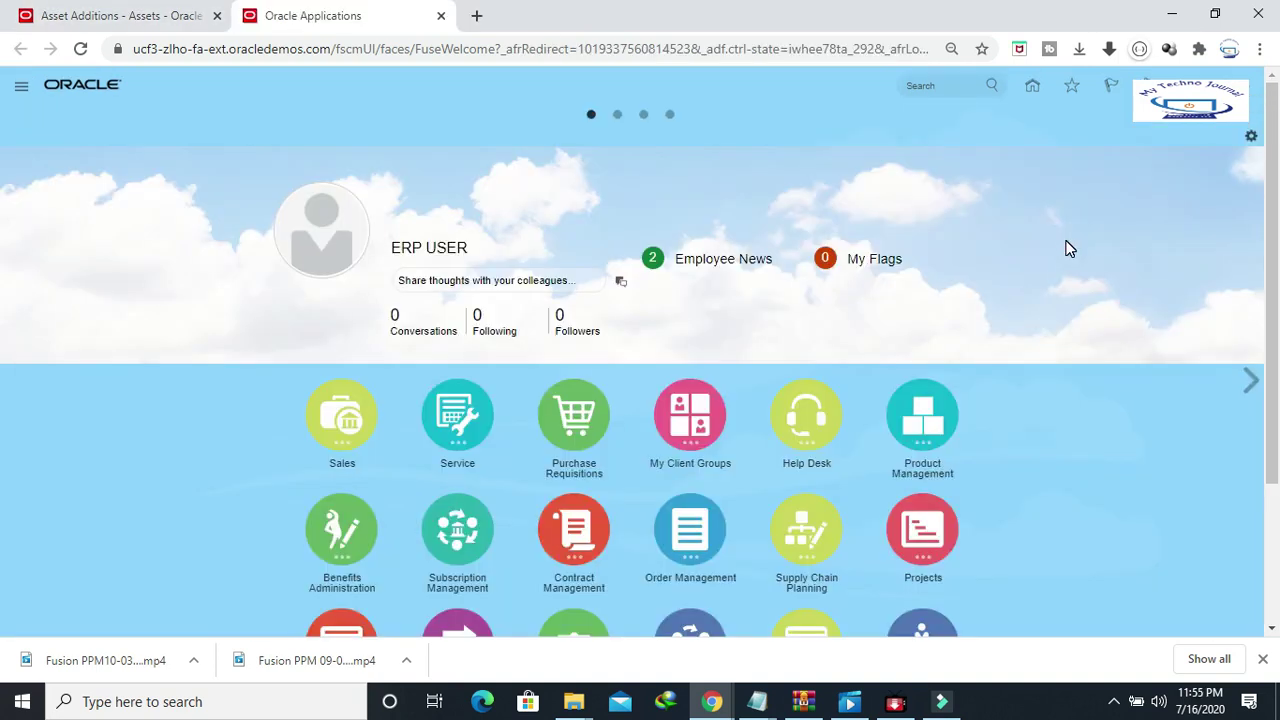
pyautogui.scroll(-2, 1246, 185)
pyautogui.scroll(2, 1246, 185)
pyautogui.click(21, 86)
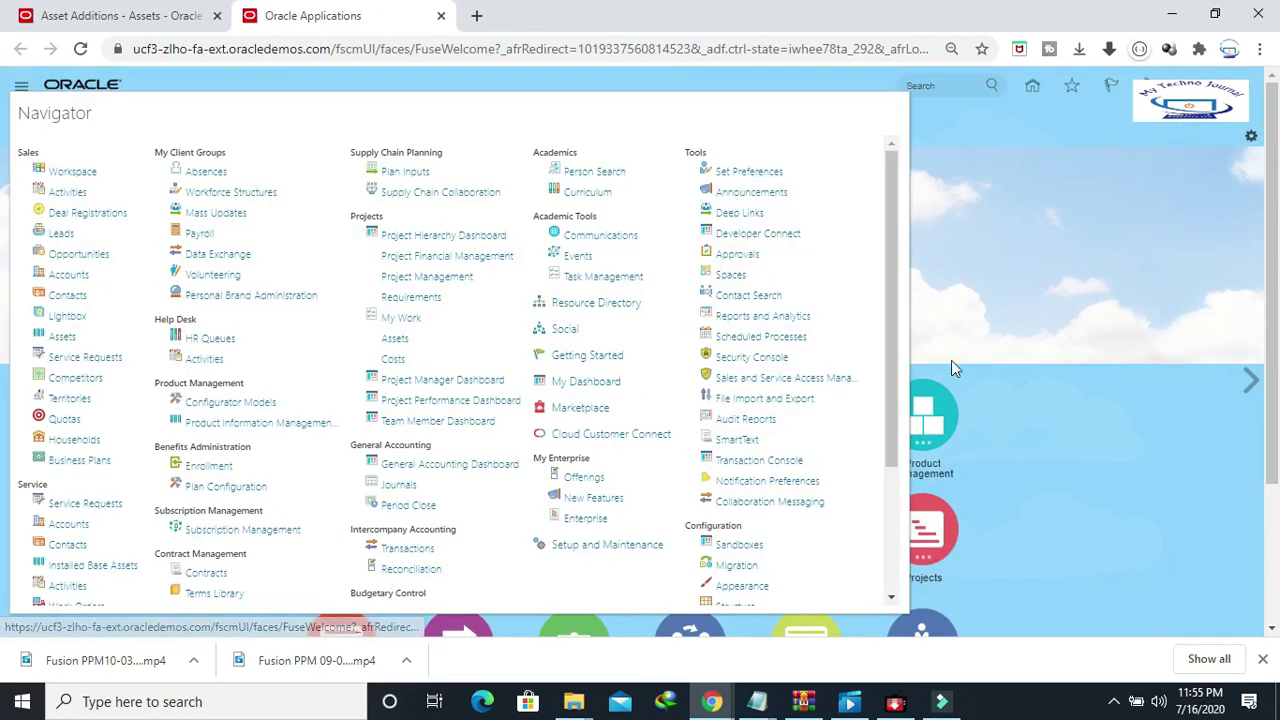
pyautogui.moveTo(891, 358); pyautogui.dragTo(877, 446)
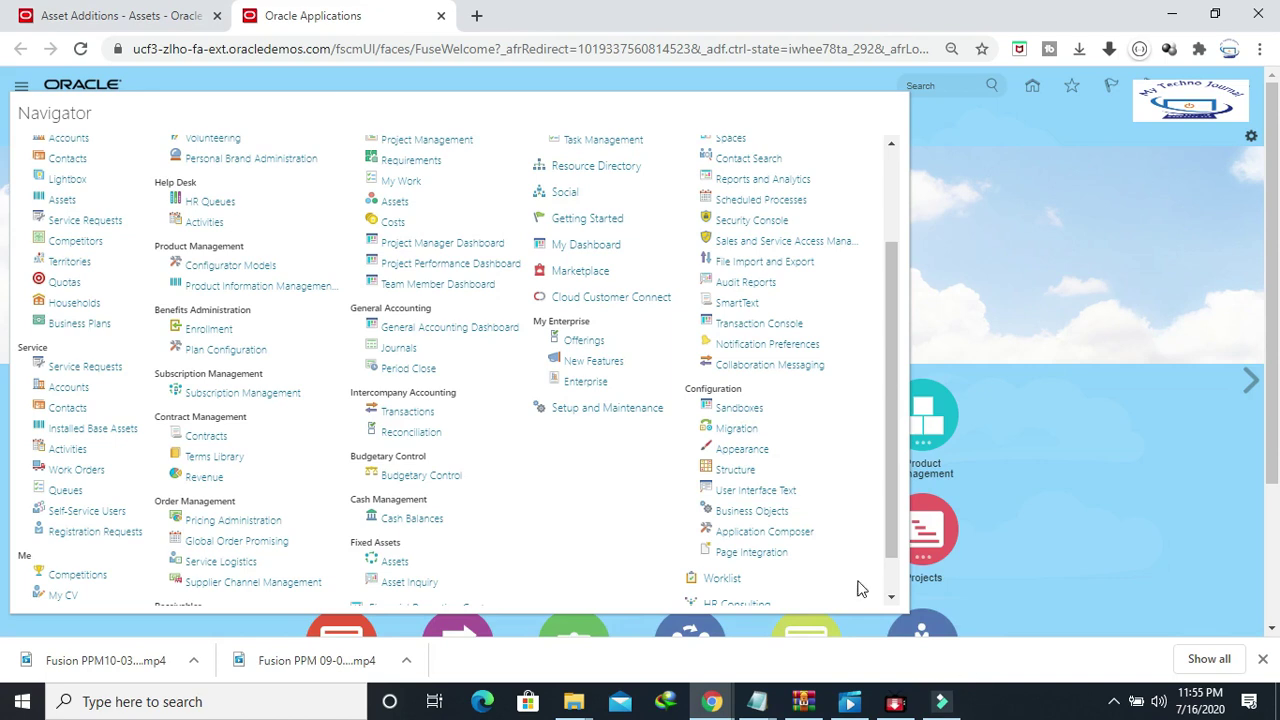
pyautogui.click(1116, 703)
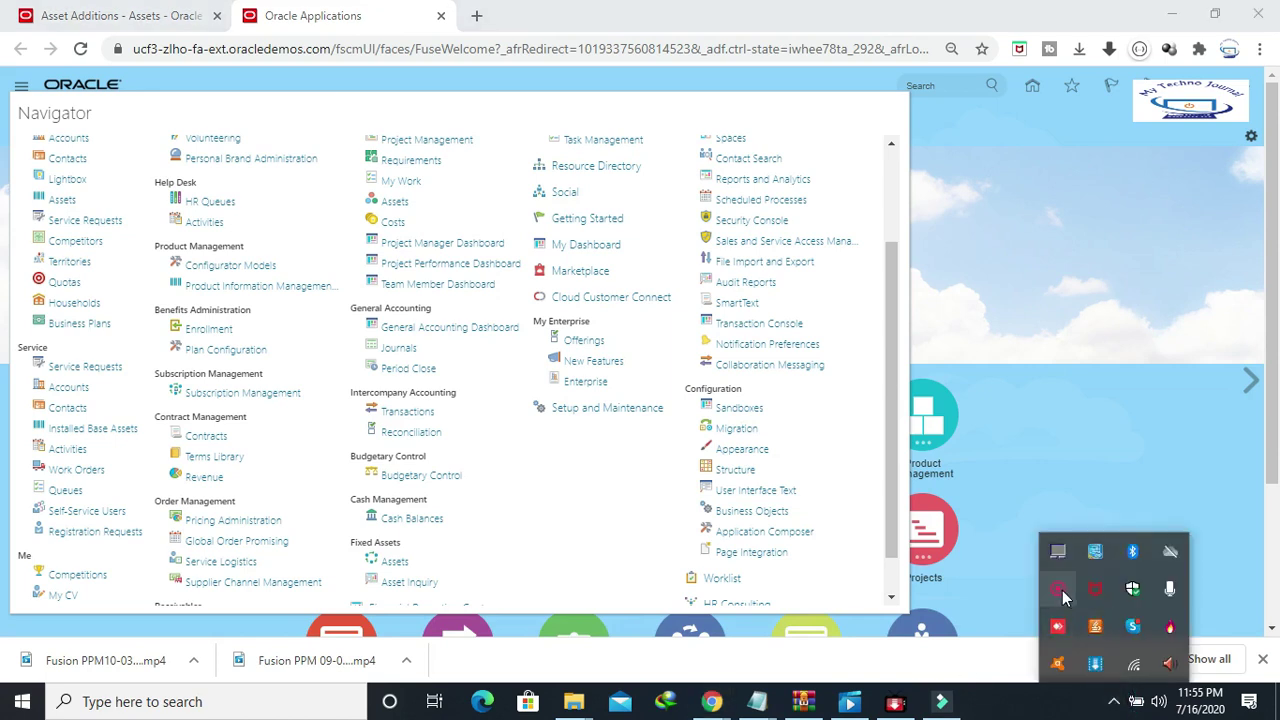
pyautogui.click(1058, 590)
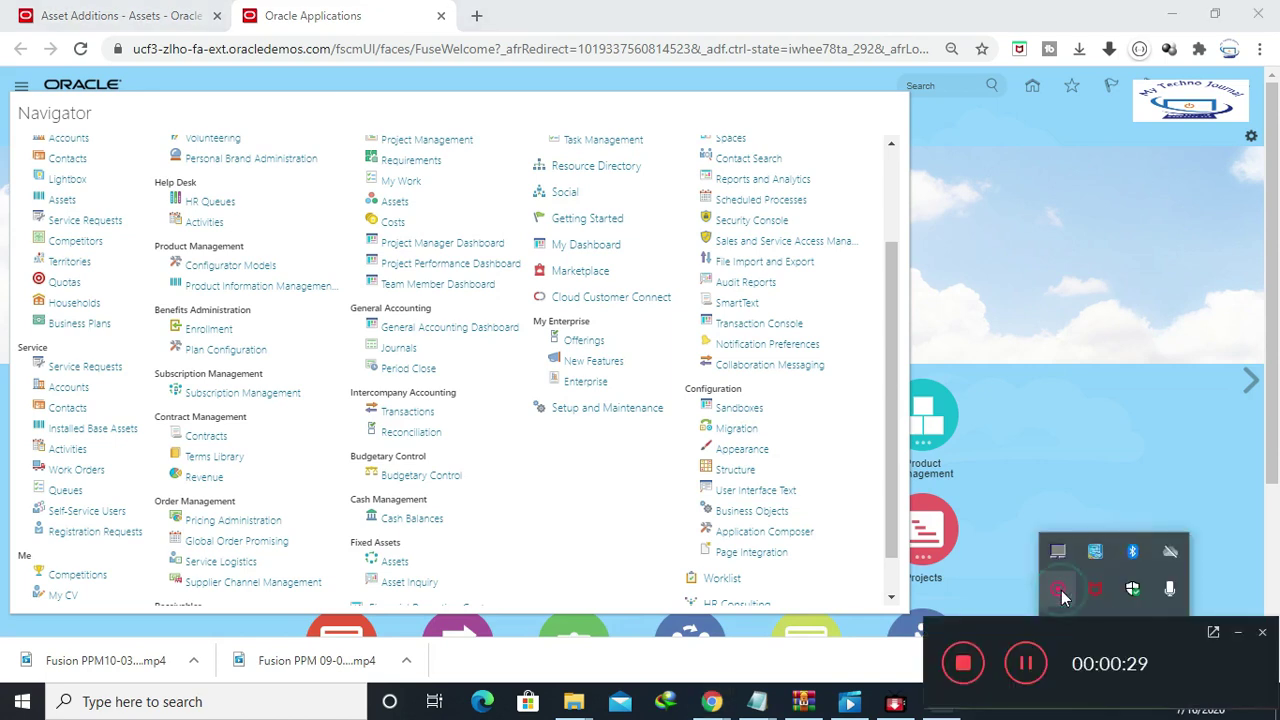
pyautogui.click(1063, 427)
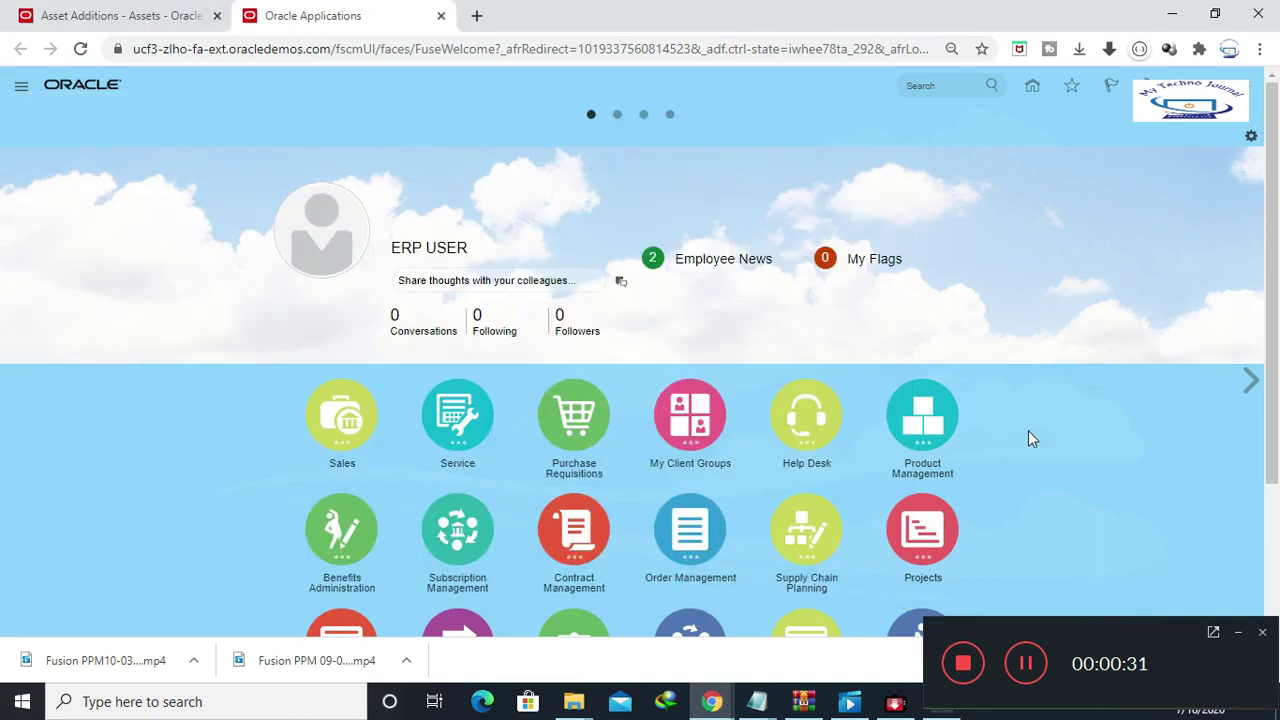
# Step: Go to the Sandboxes configuration page and start creating a new sandbox
pyautogui.click(21, 86)
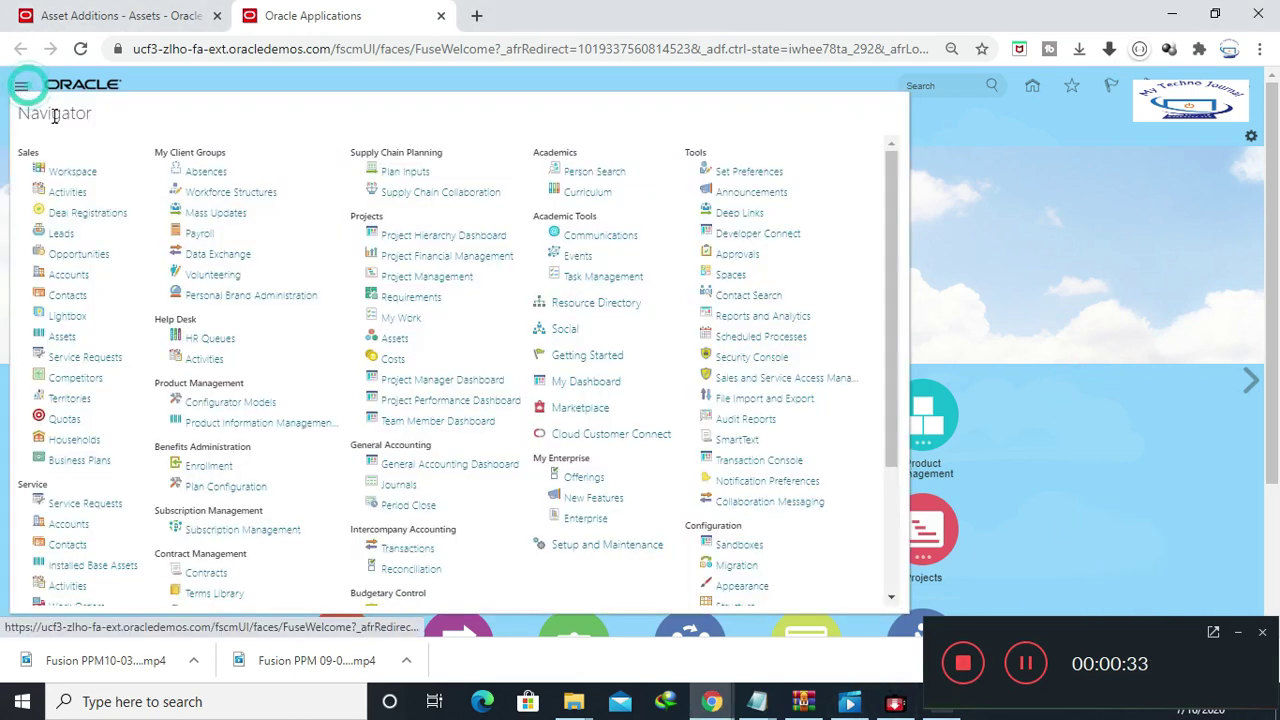
pyautogui.click(1240, 636)
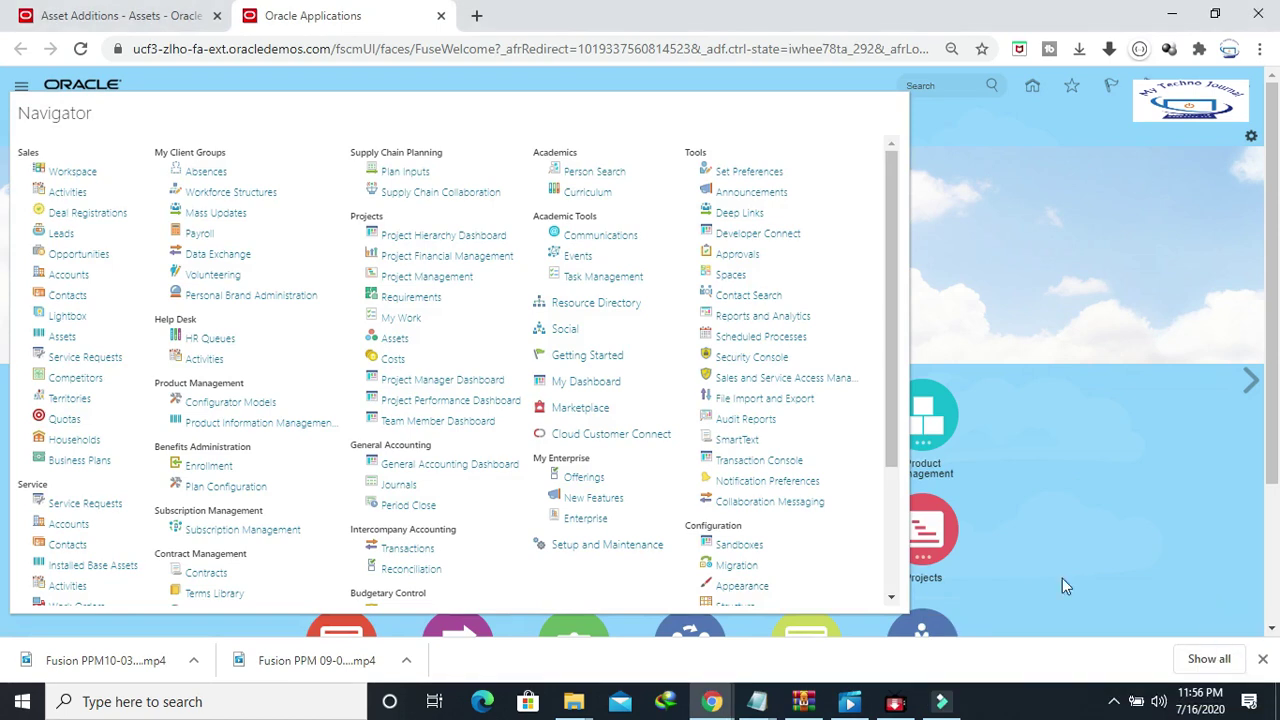
pyautogui.moveTo(896, 446); pyautogui.dragTo(885, 515)
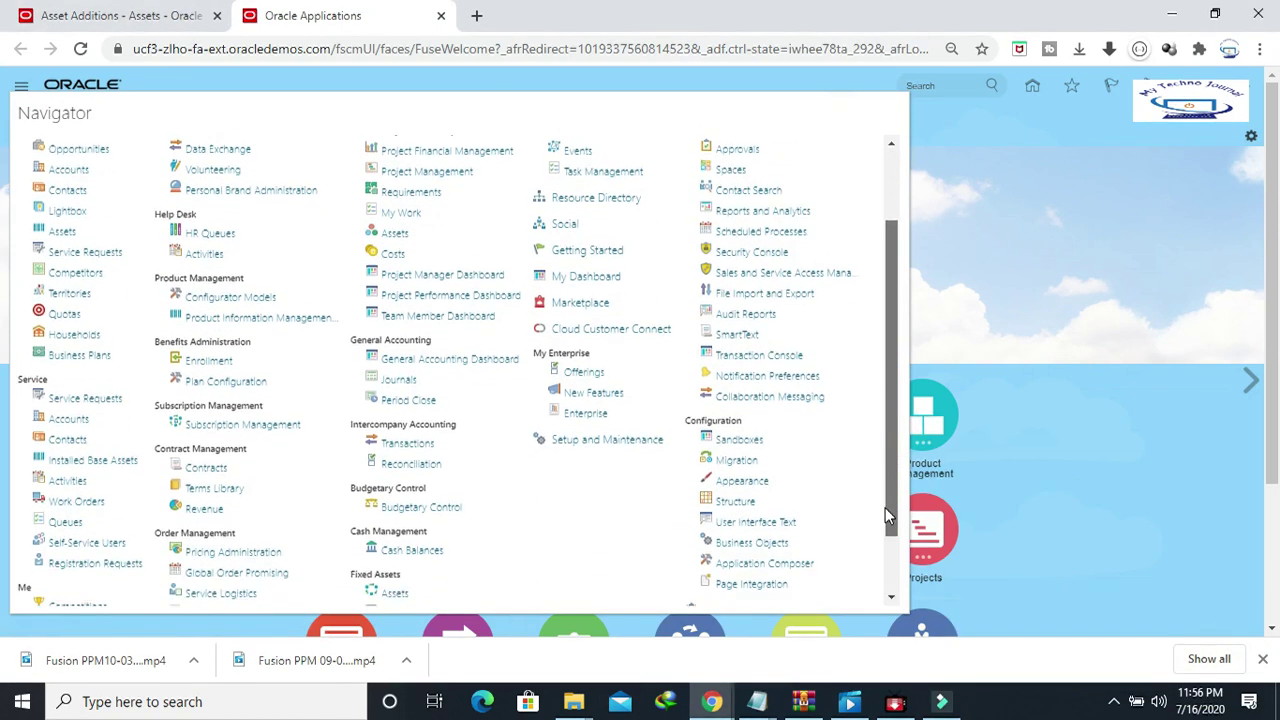
pyautogui.click(751, 430)
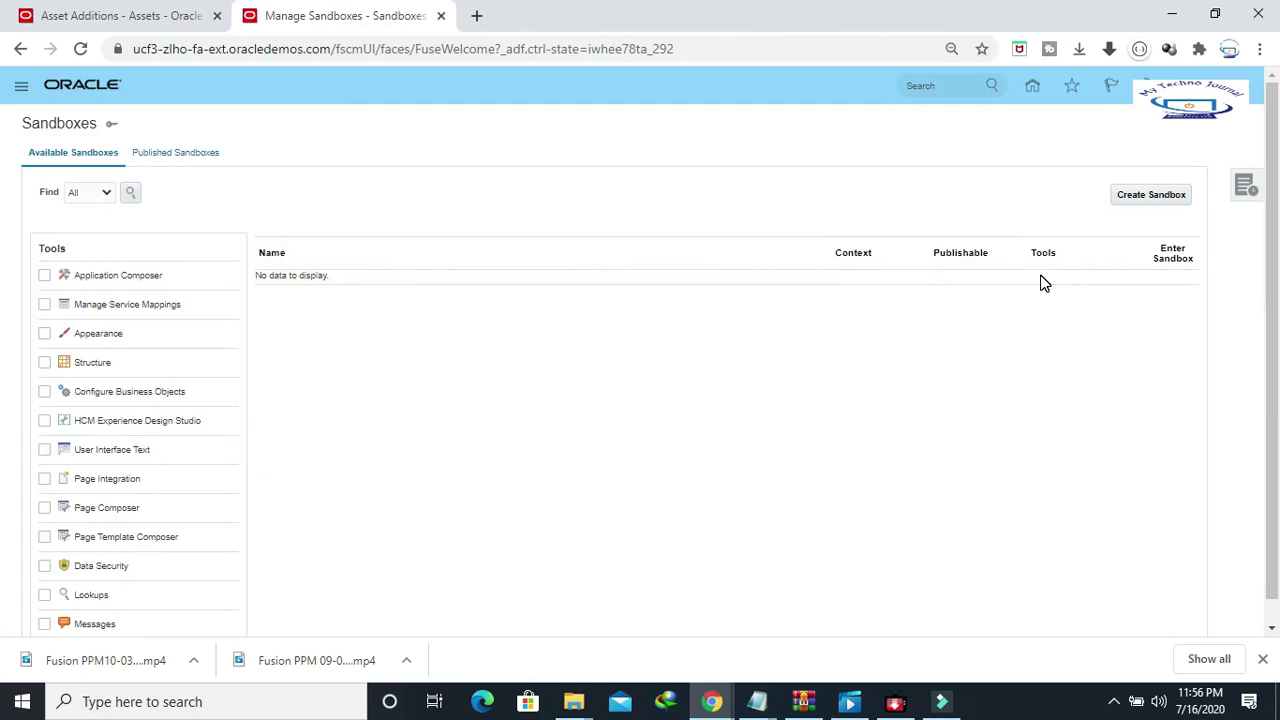
pyautogui.click(1152, 196)
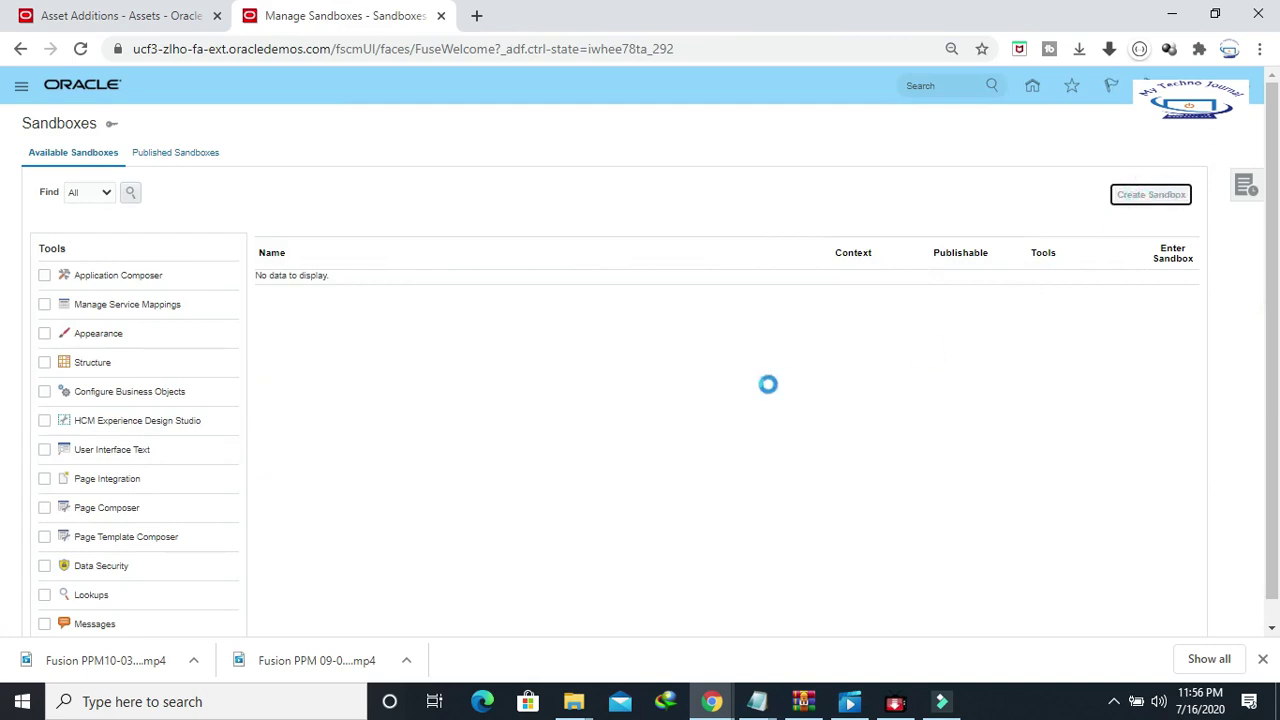
# Step: Name the new sandbox Asset retirement, leaving the description empty
pyautogui.click(577, 178)
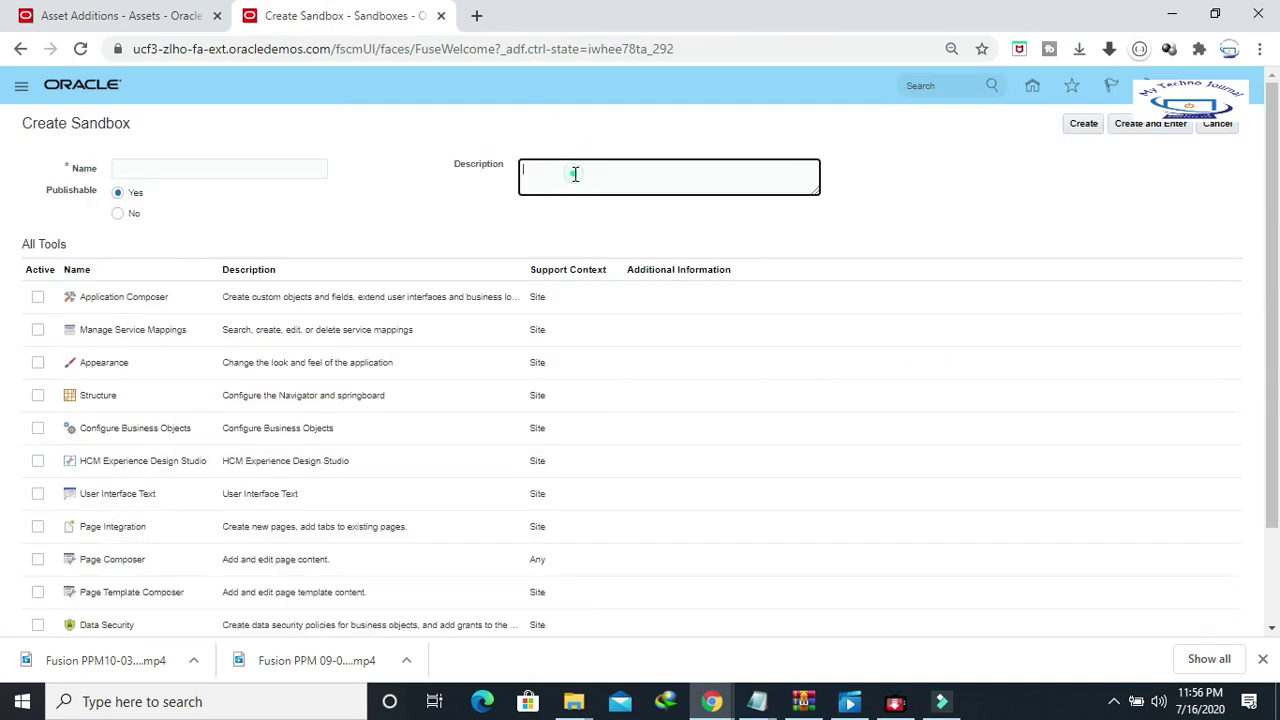
pyautogui.click(177, 166)
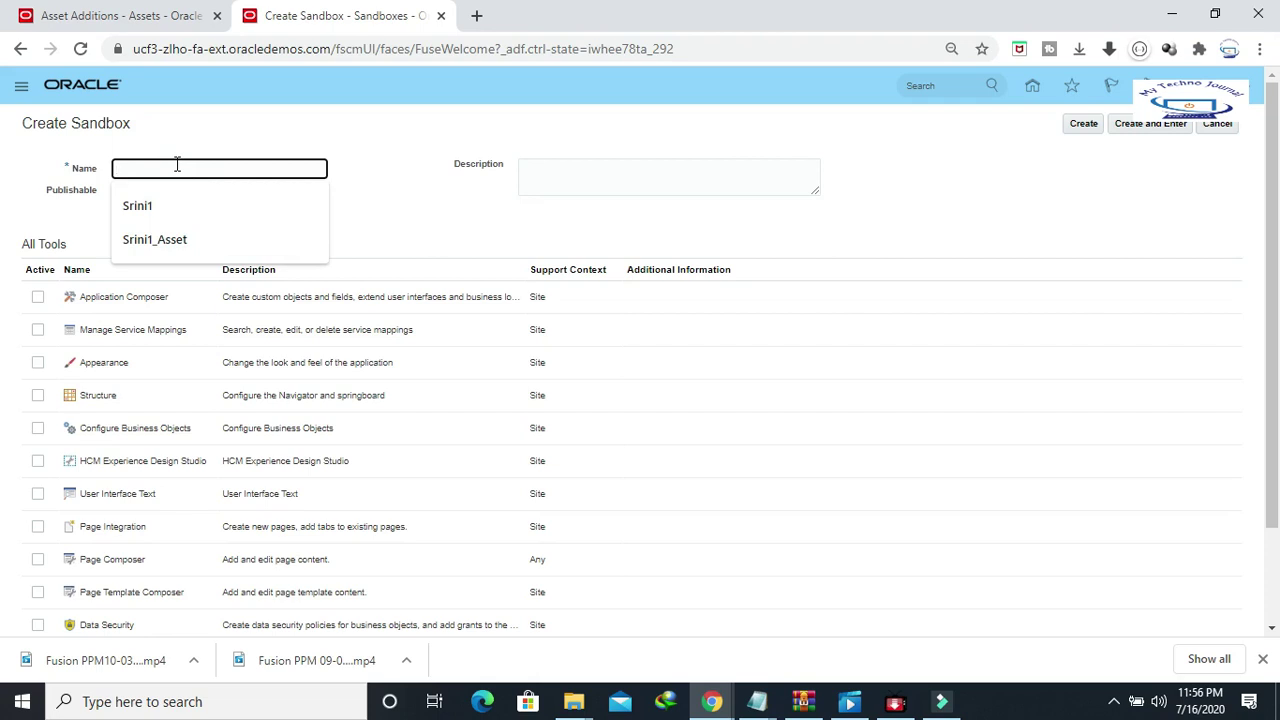
pyautogui.write('Asset re')
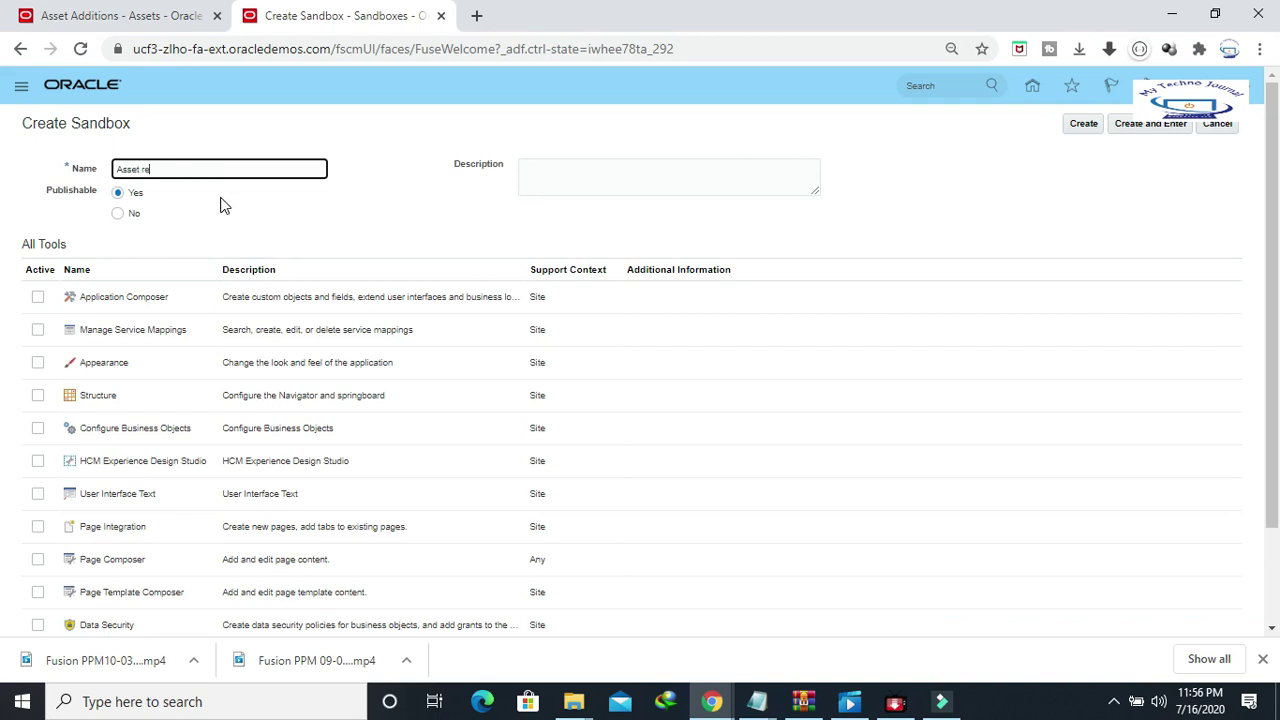
pyautogui.write('tiremetn')
pyautogui.press('BackSpace')
pyautogui.press('BackSpace')
pyautogui.write('nt')
pyautogui.click(343, 215)
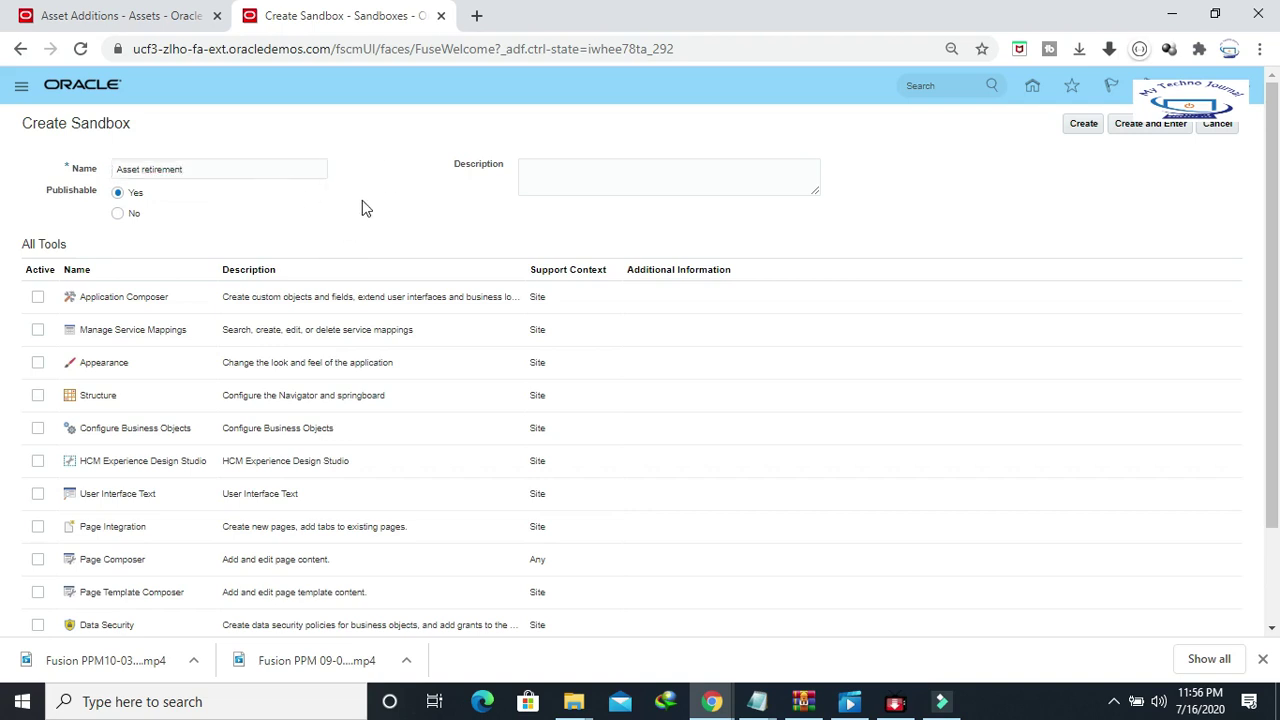
# Step: Activate every tool for the sandbox, from Application Composer to Messages, including Page Composer
pyautogui.moveTo(1270, 120)
pyautogui.mouseDown()
pyautogui.moveTo(1270, 185)
pyautogui.moveTo(1263, 137)
pyautogui.mouseUp()
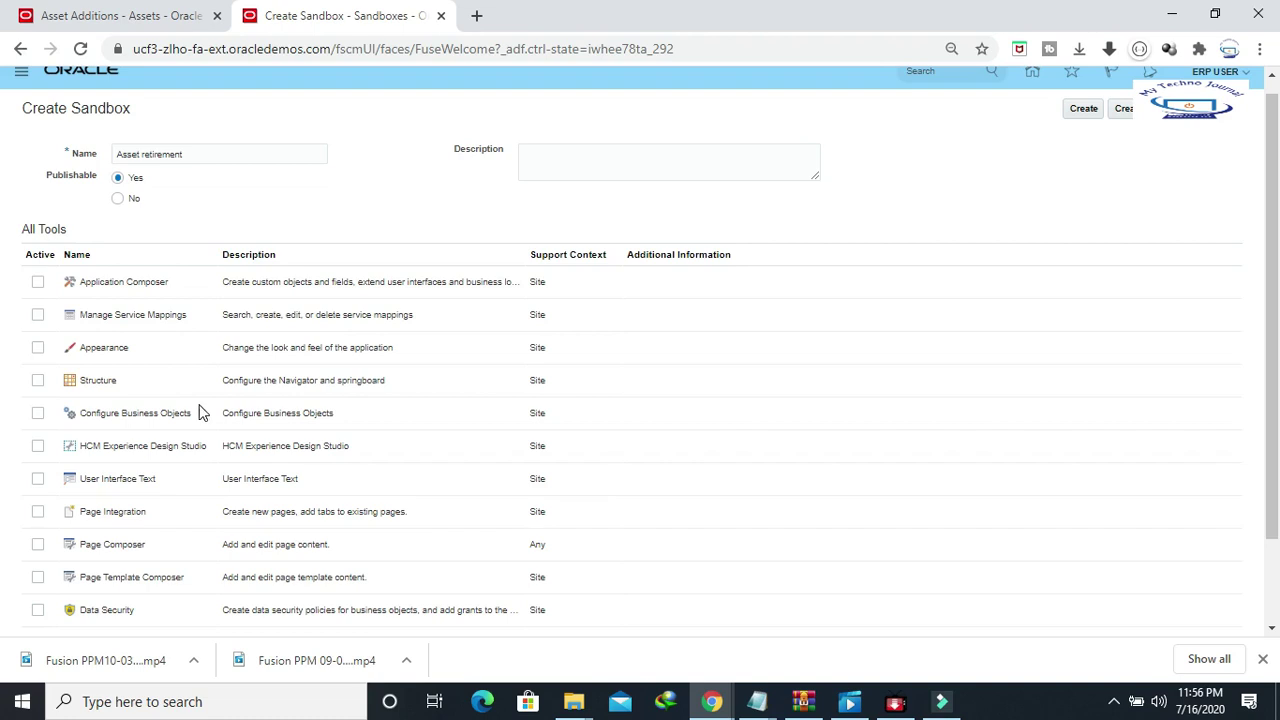
pyautogui.scroll(-2, 1268, 190)
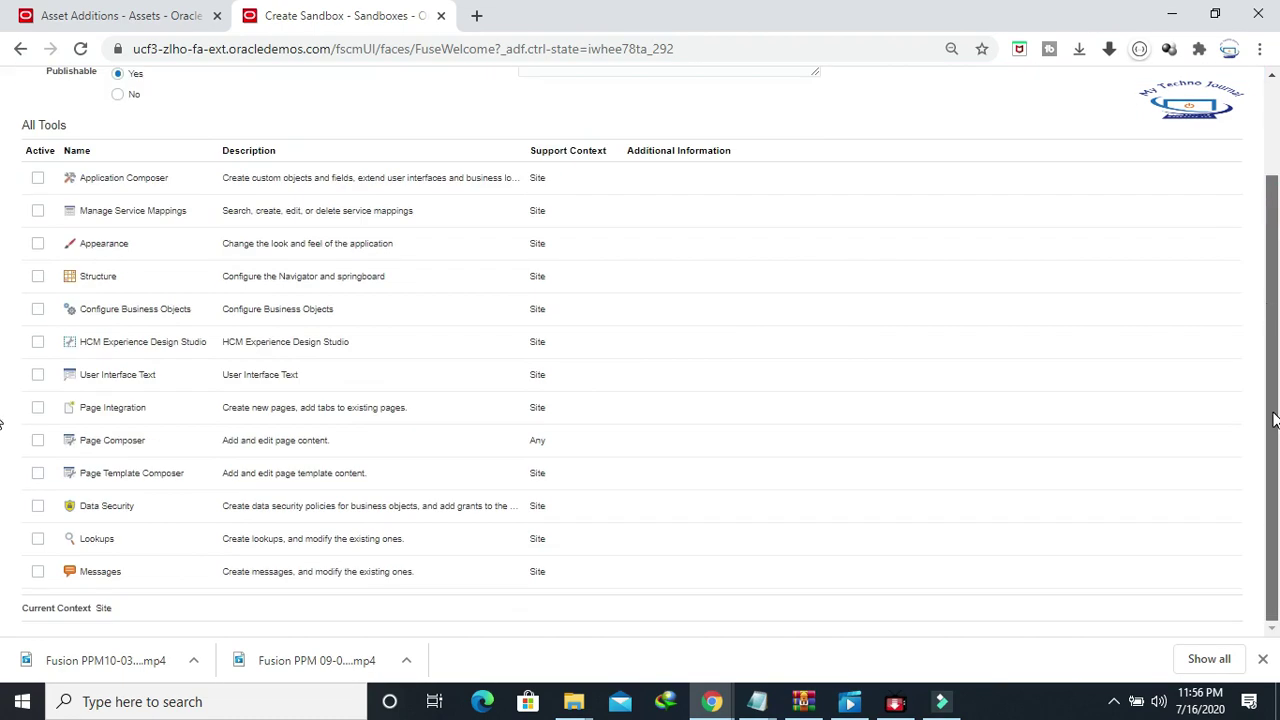
pyautogui.scroll(2, 1273, 420)
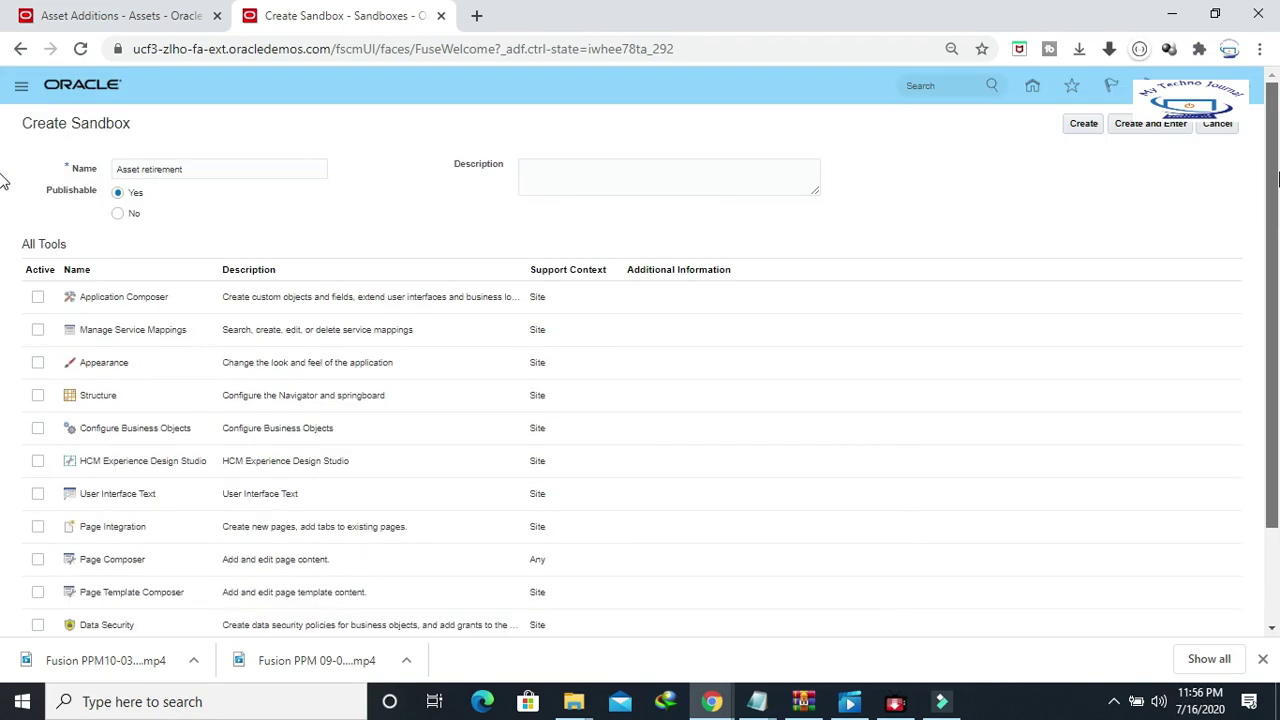
pyautogui.click(37, 297)
pyautogui.scroll(-1, 35, 330)
pyautogui.click(37, 253)
pyautogui.click(37, 286)
pyautogui.click(37, 318)
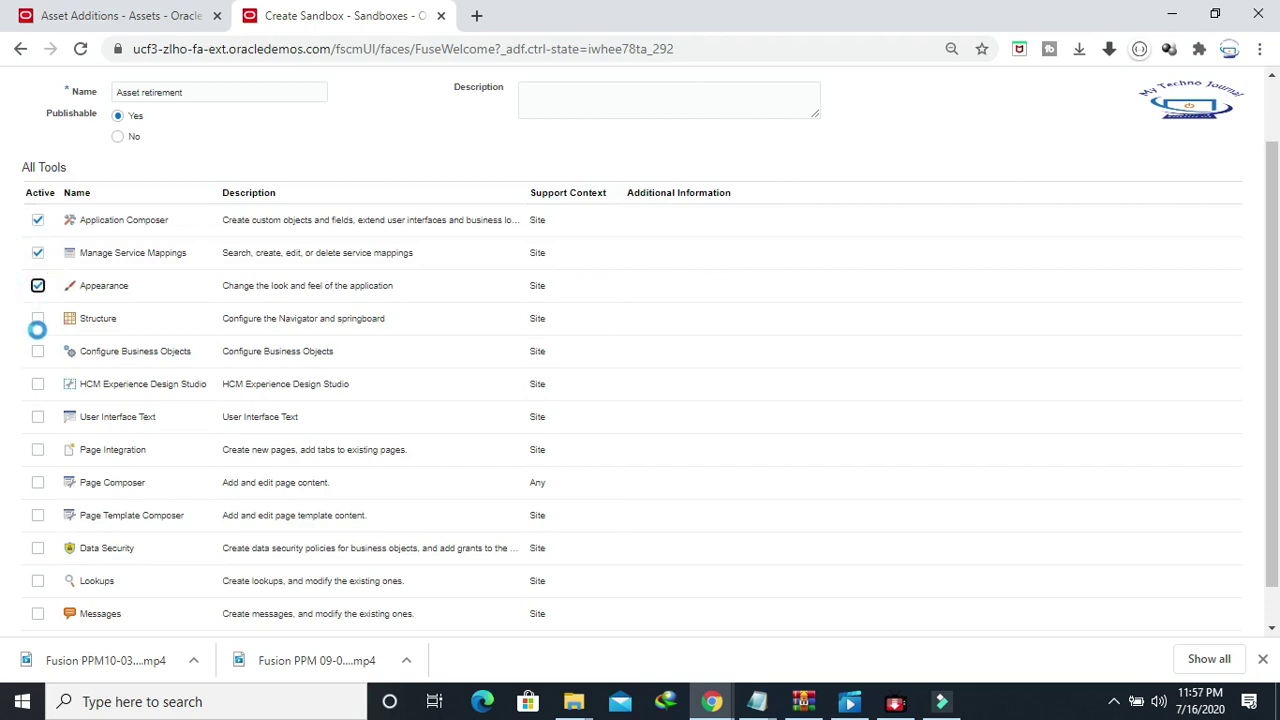
pyautogui.click(37, 351)
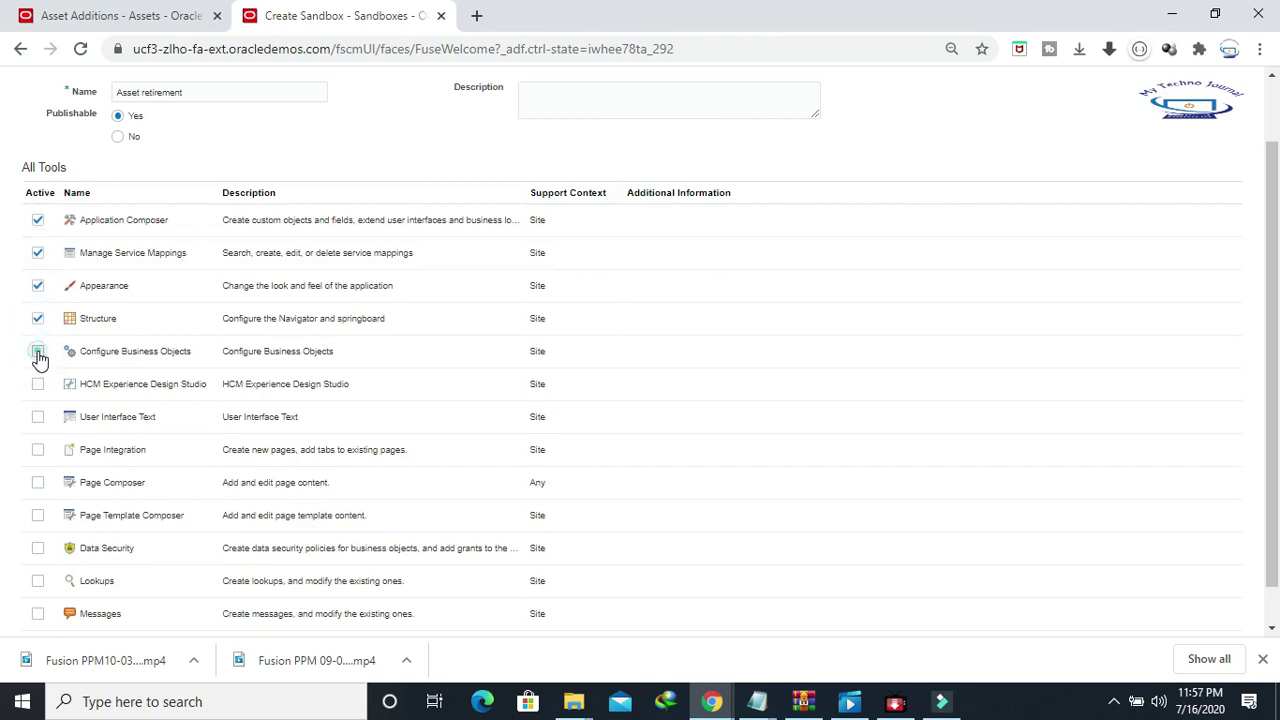
pyautogui.click(37, 390)
pyautogui.click(38, 420)
pyautogui.click(37, 450)
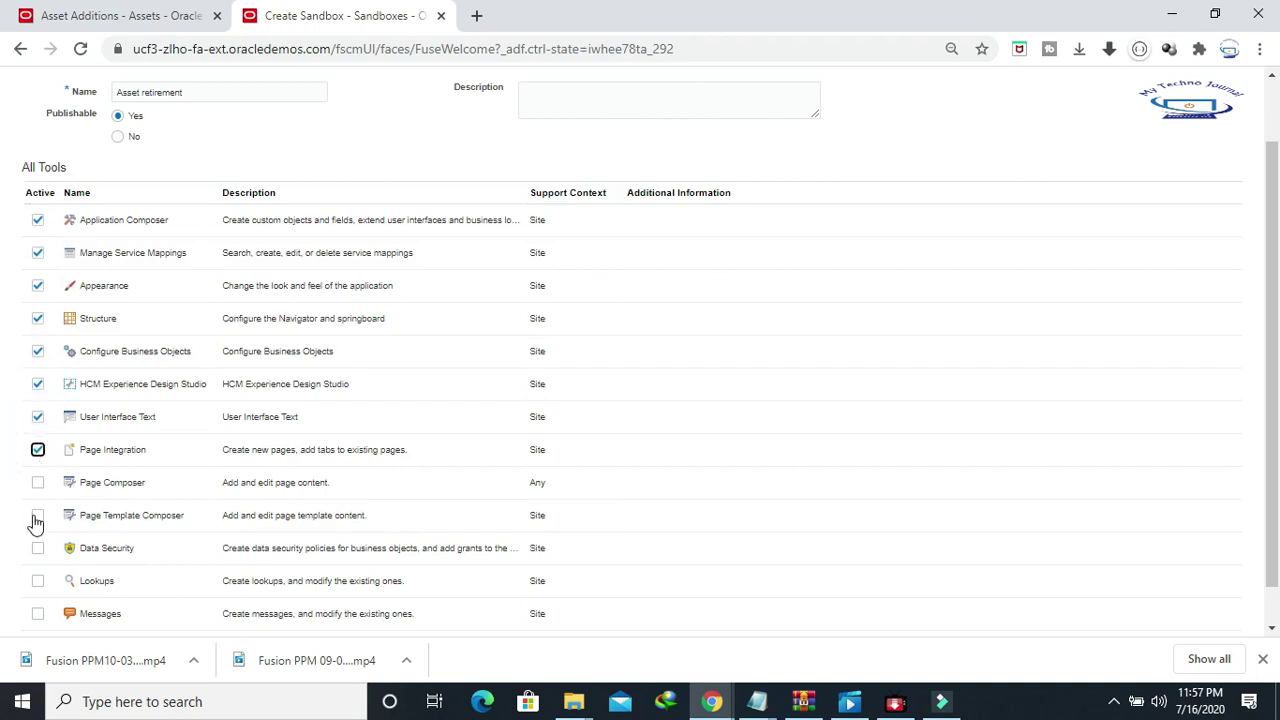
pyautogui.click(37, 485)
pyautogui.click(38, 517)
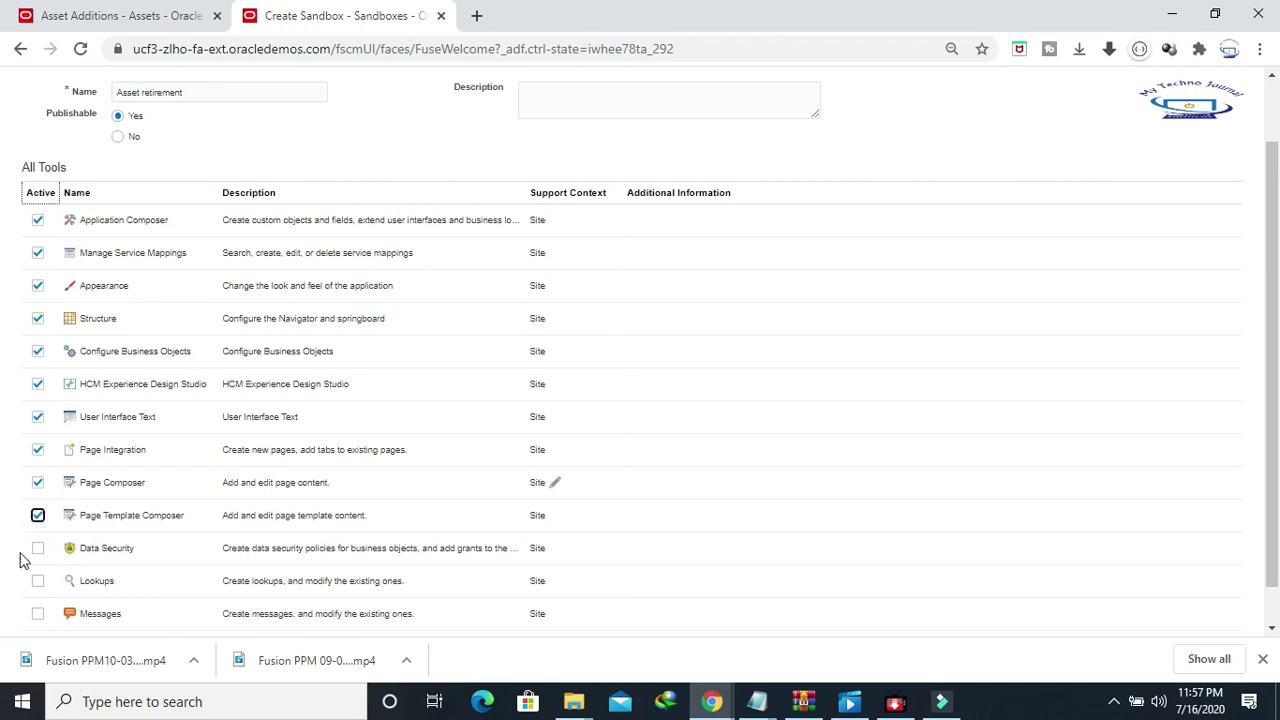
pyautogui.click(37, 548)
pyautogui.scroll(1, 1268, 242)
pyautogui.scroll(-1, 1268, 242)
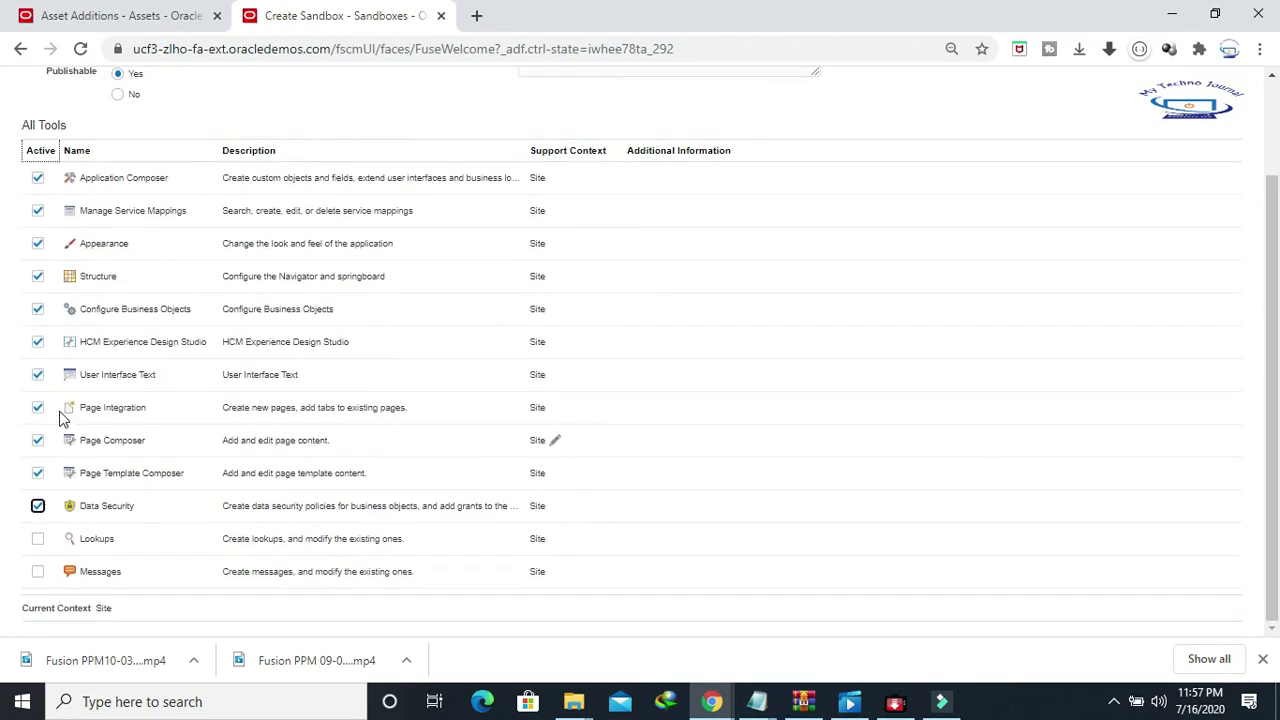
pyautogui.click(38, 539)
pyautogui.click(37, 573)
pyautogui.click(81, 440)
pyautogui.doubleClick(101, 444)
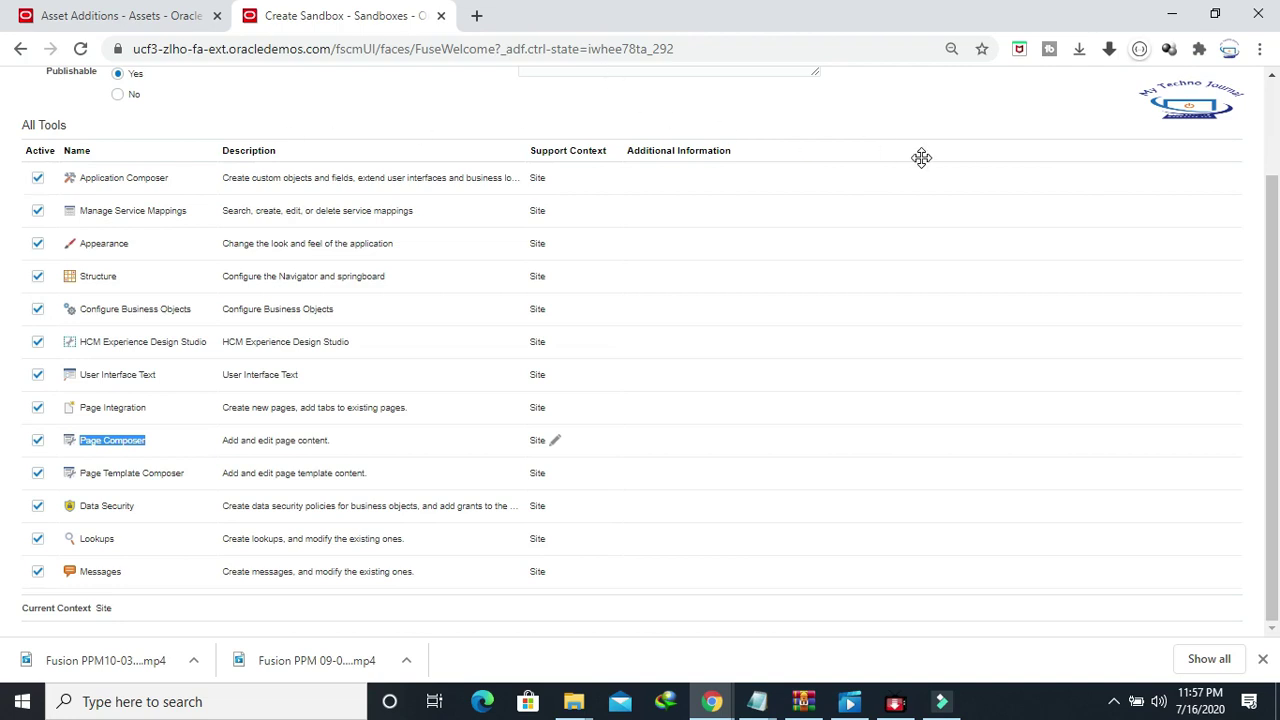
# Step: Create and enter the sandbox, and view the actions available for it without choosing one
pyautogui.scroll(3, 909, 160)
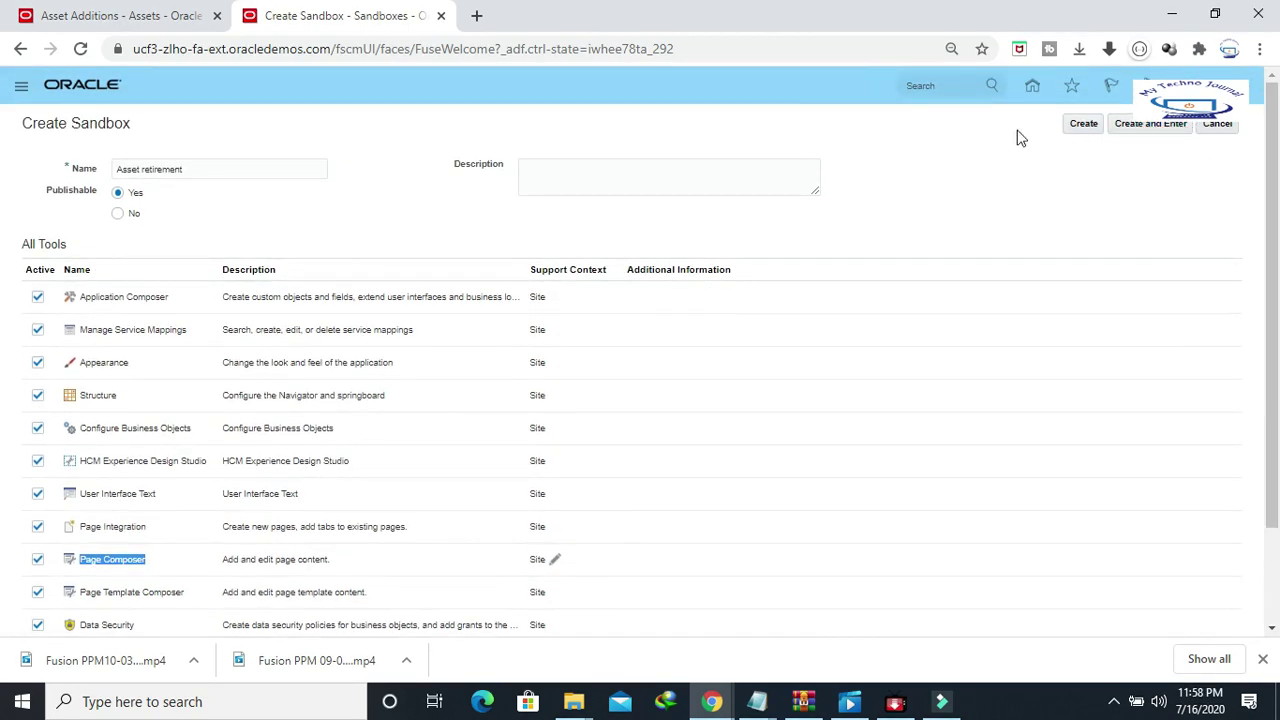
pyautogui.click(1146, 128)
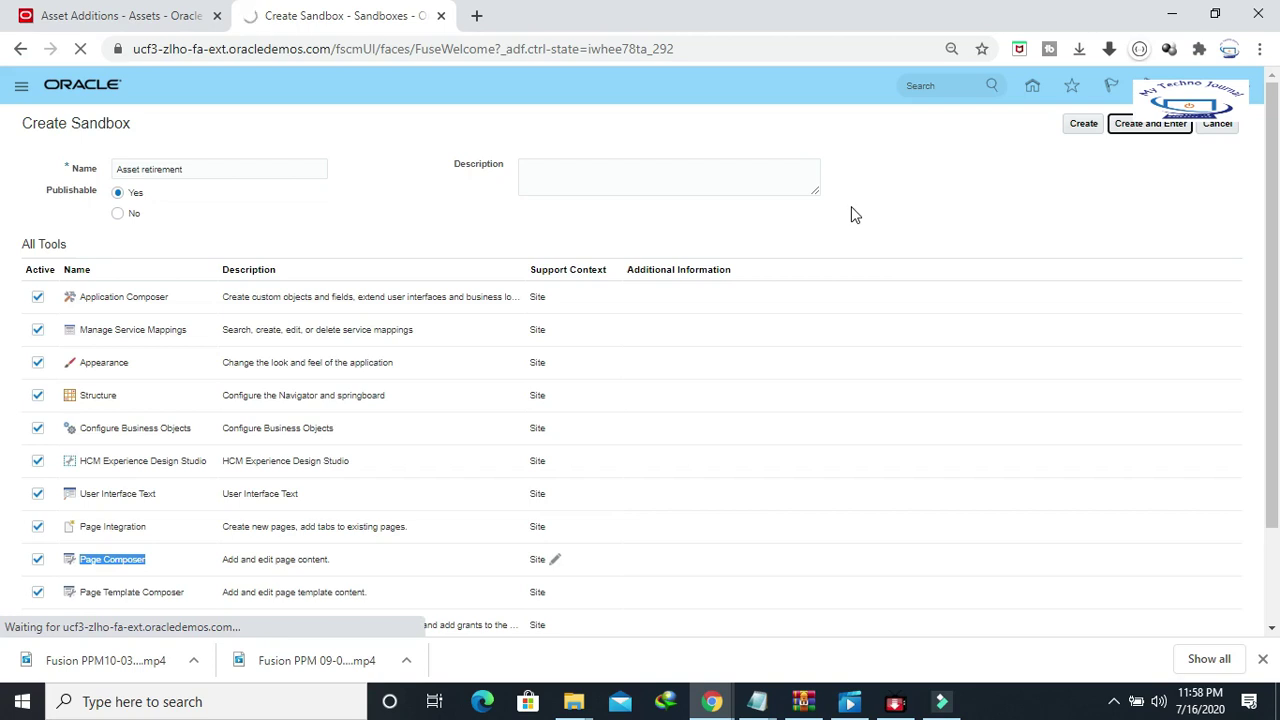
pyautogui.scroll(-1, 1268, 177)
pyautogui.scroll(1, 1265, 150)
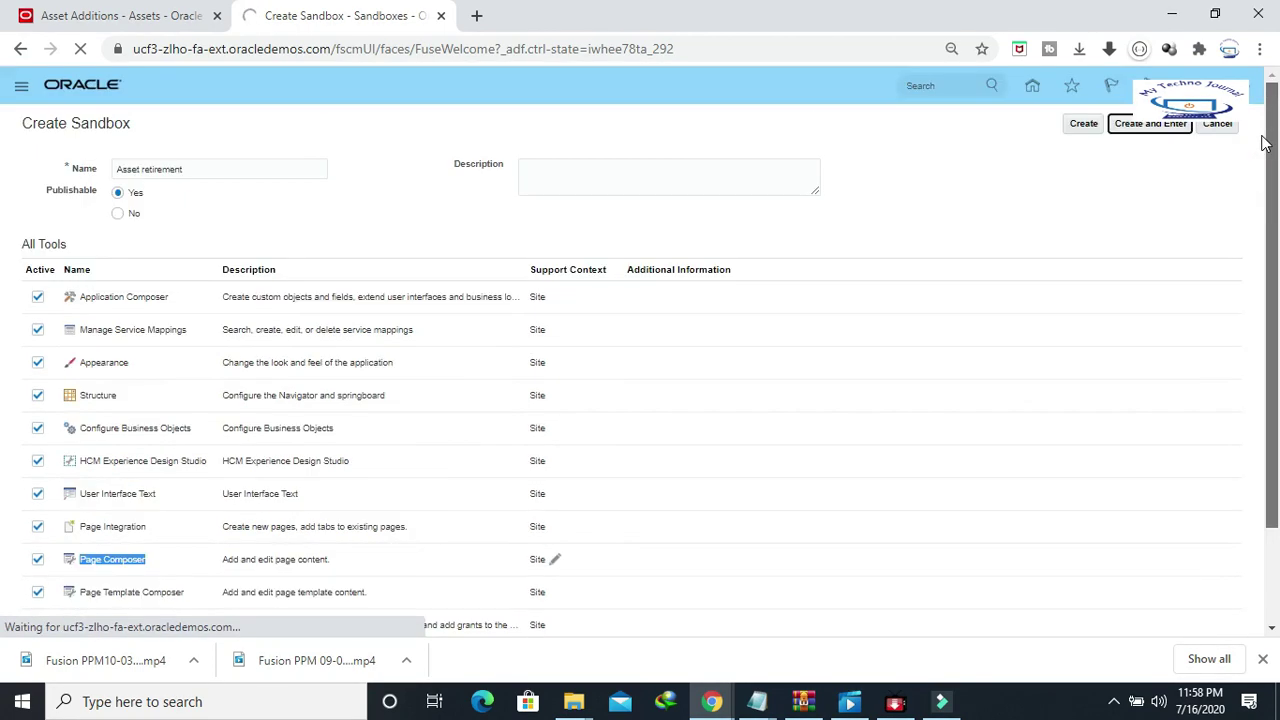
pyautogui.scroll(-1, 1030, 160)
pyautogui.scroll(1, 1023, 155)
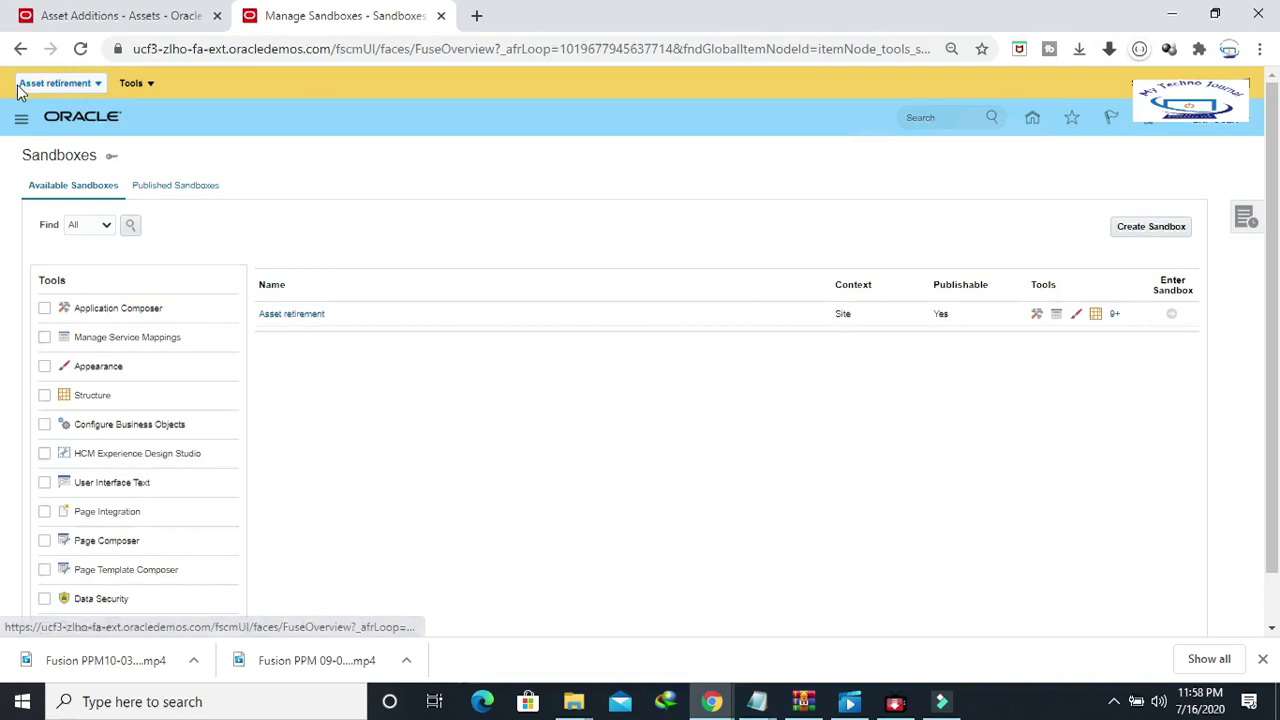
pyautogui.click(55, 83)
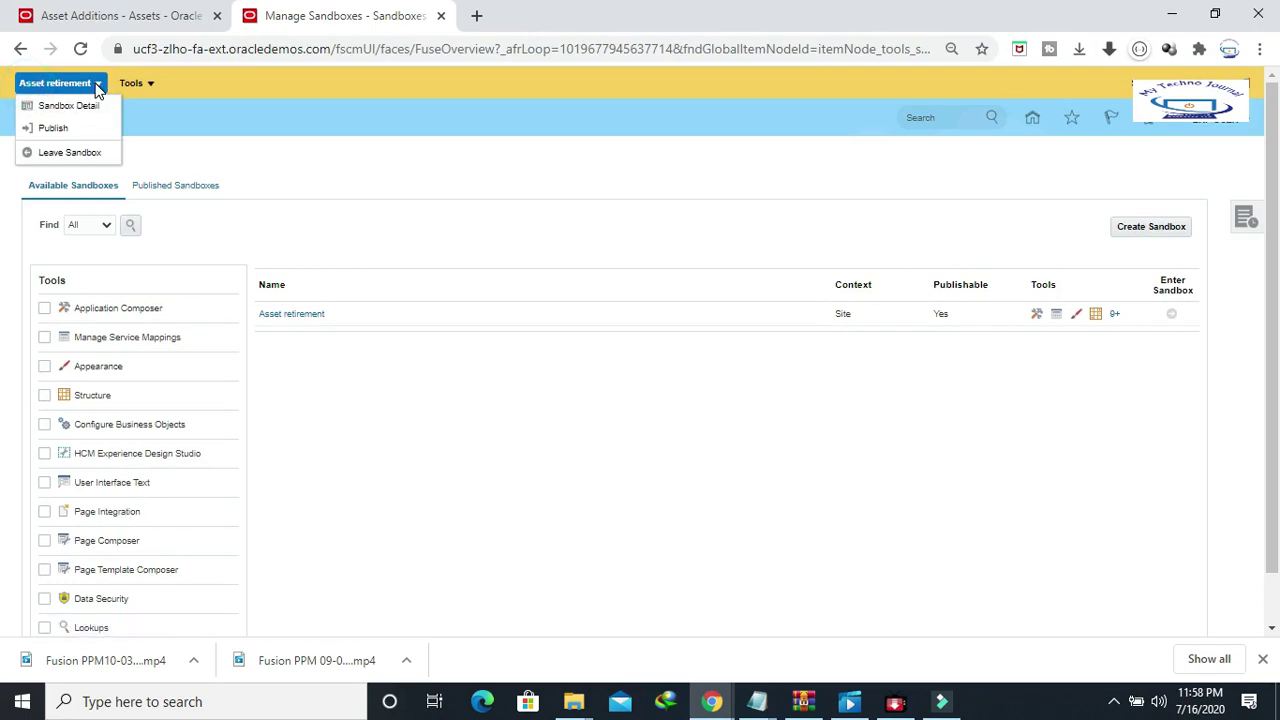
pyautogui.click(775, 179)
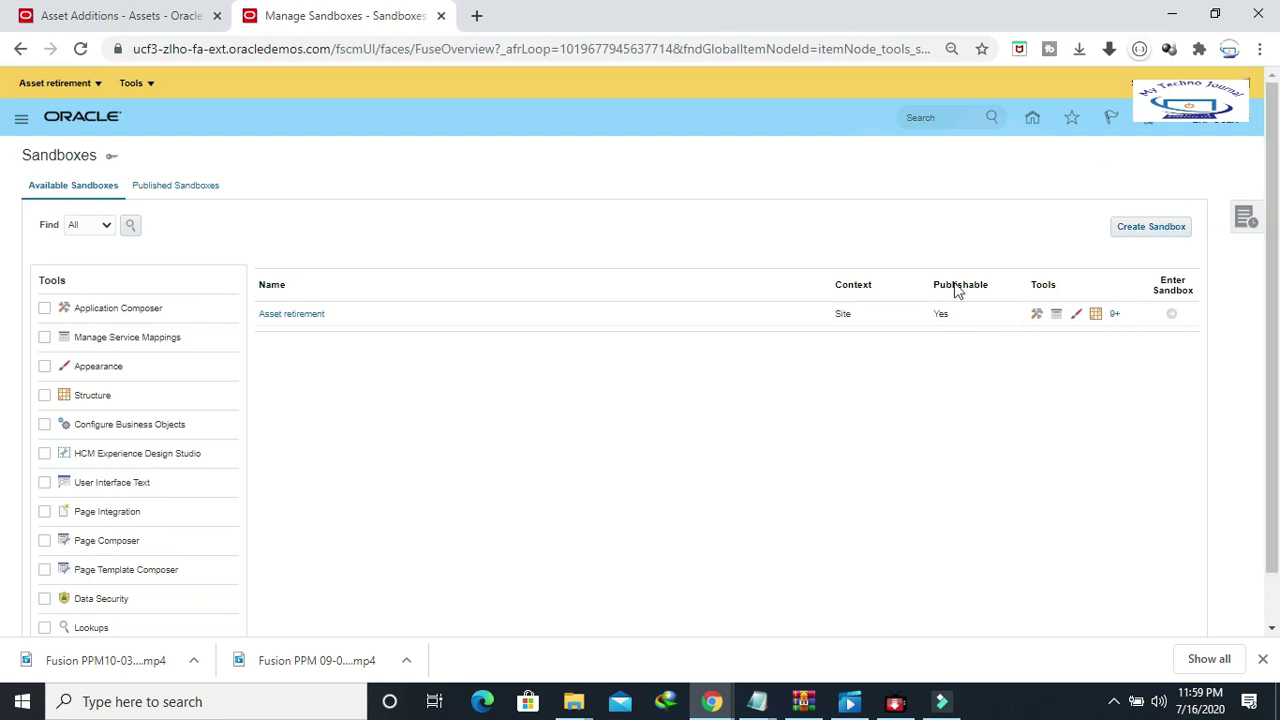
# Step: Return to the home page and open Retire Assets from the Fixed Assets work area
pyautogui.click(1033, 119)
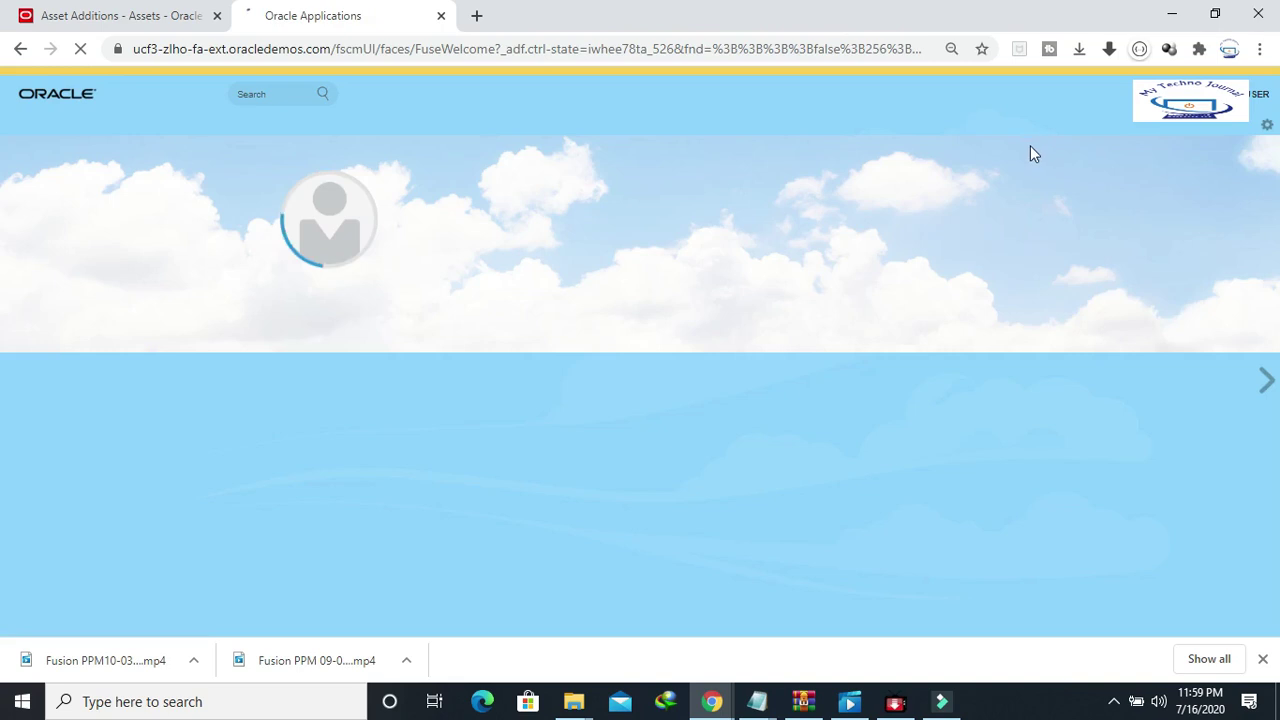
pyautogui.scroll(-2, 957, 254)
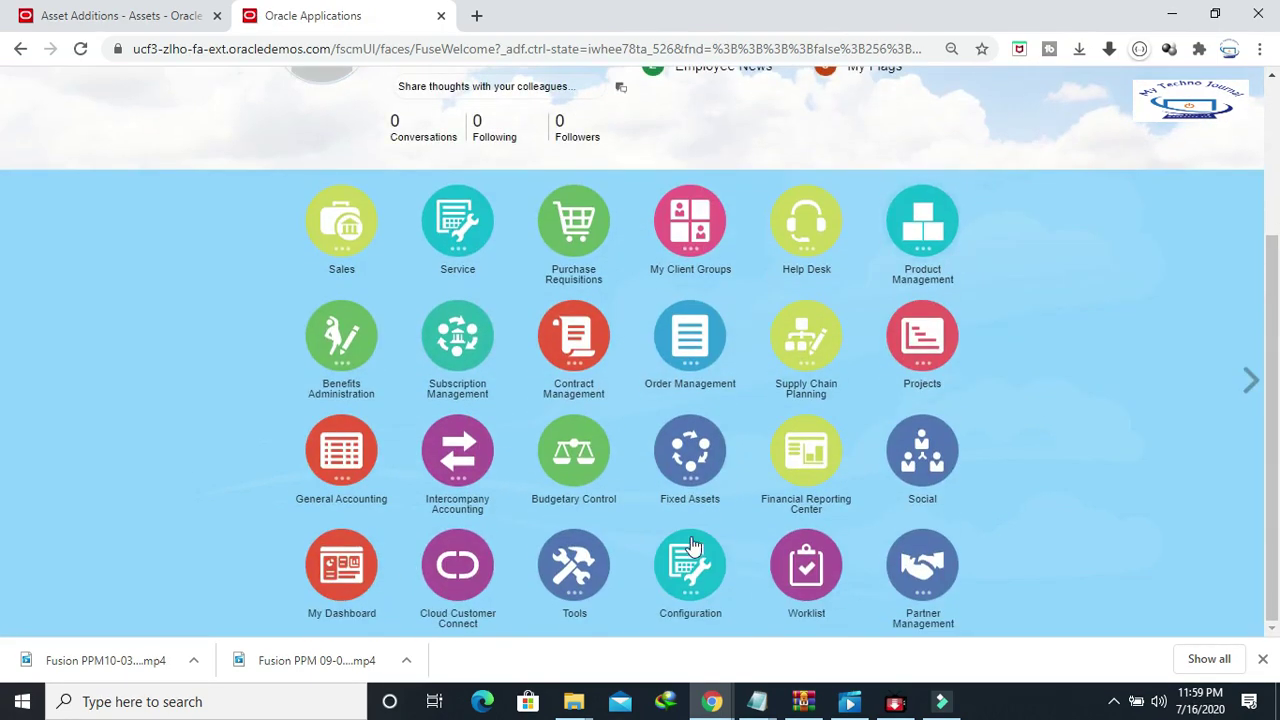
pyautogui.click(720, 480)
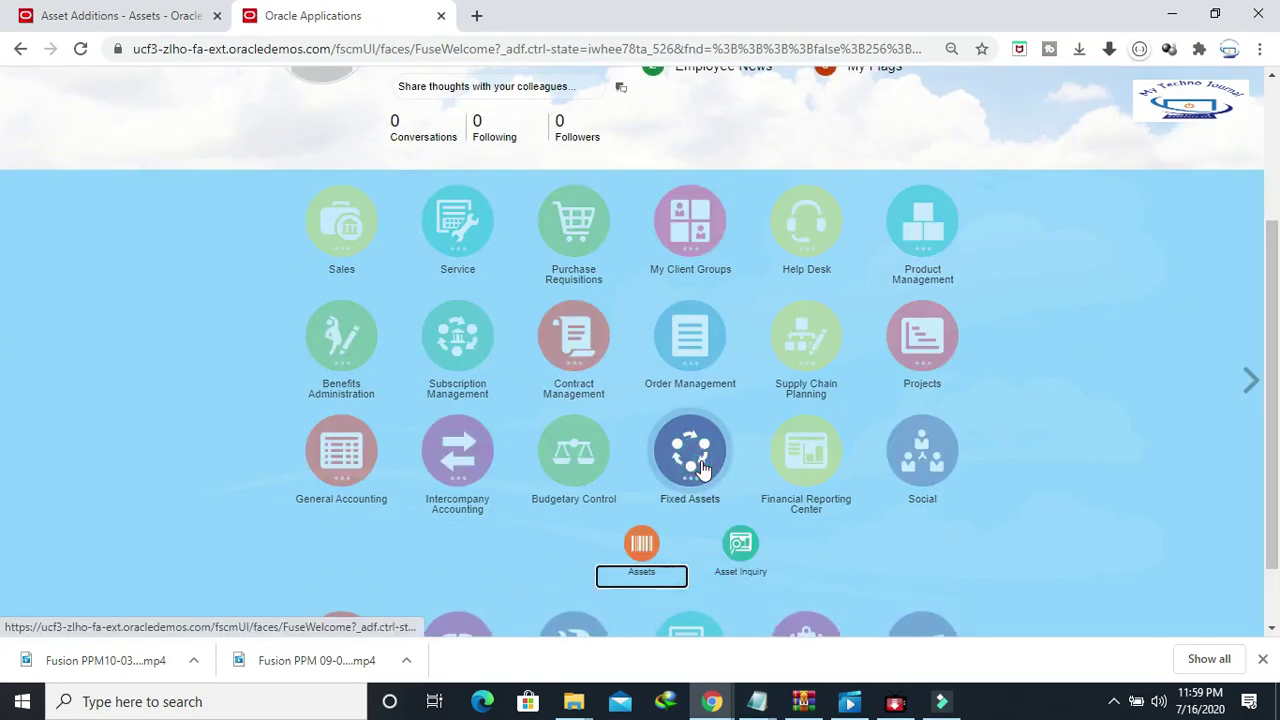
pyautogui.click(641, 545)
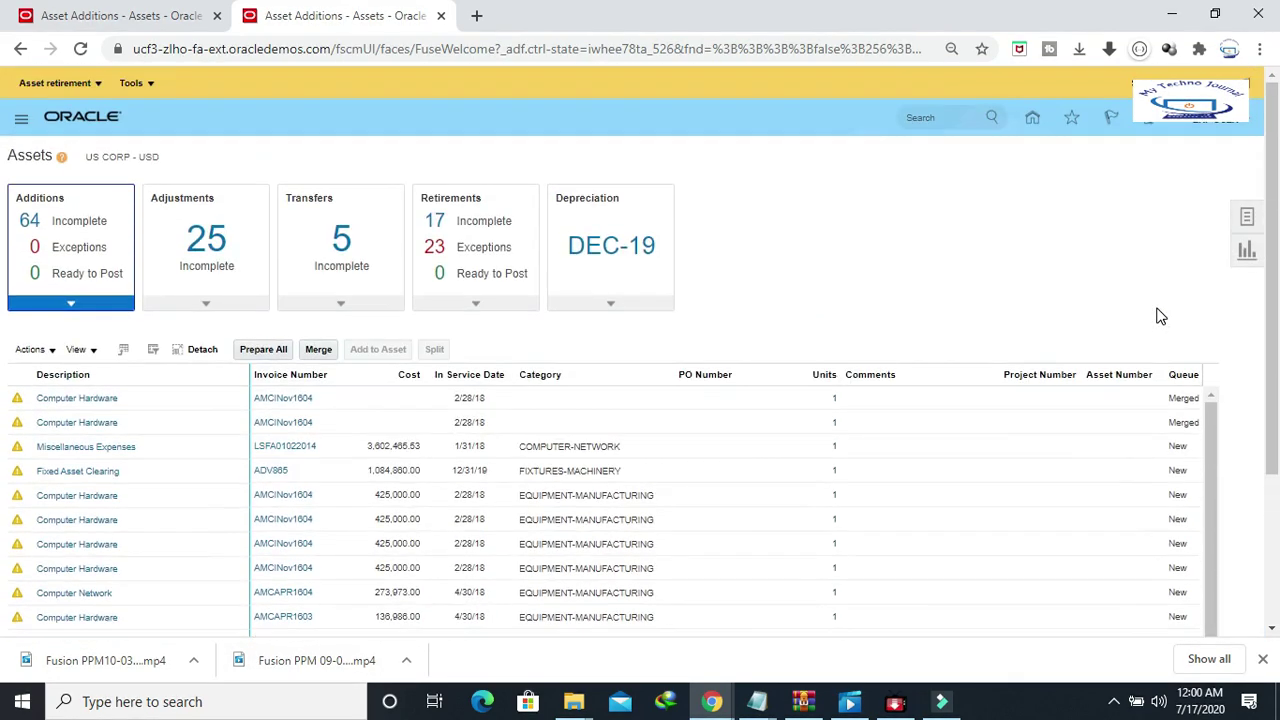
pyautogui.click(1247, 217)
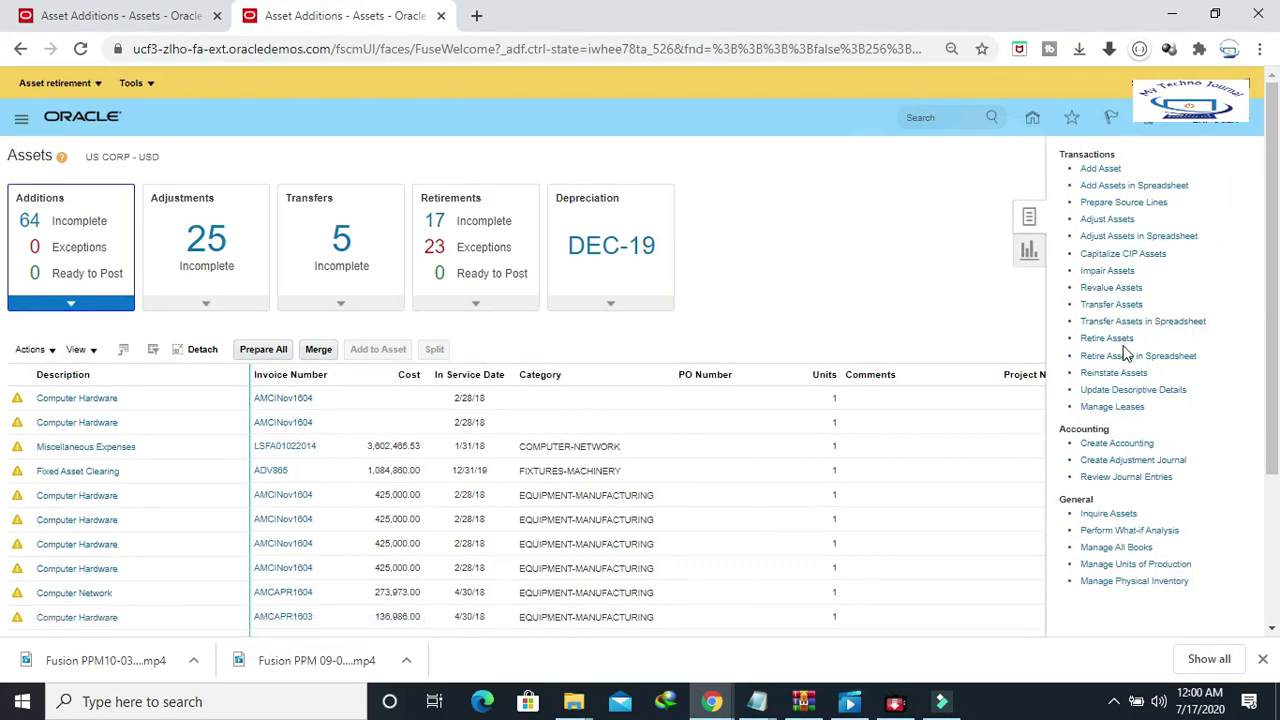
pyautogui.click(1119, 340)
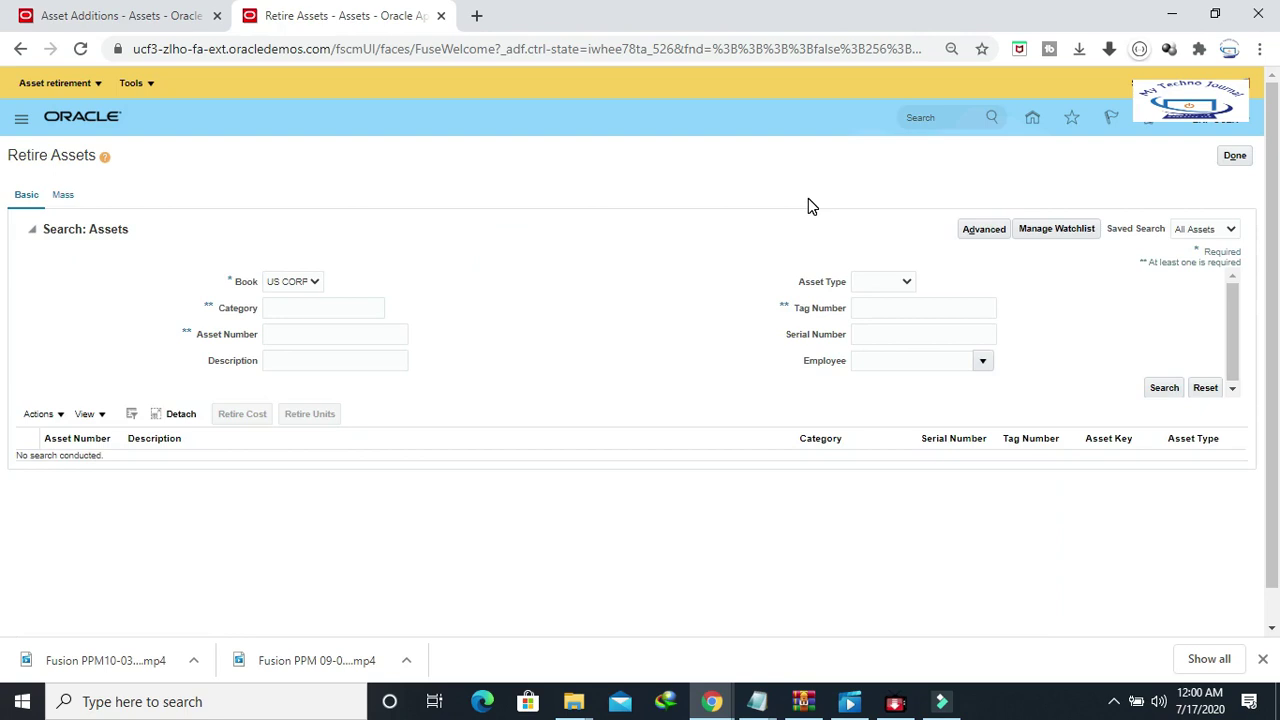
# Step: Search the US CORP book for assets to retire using asset number 1
pyautogui.click(292, 334)
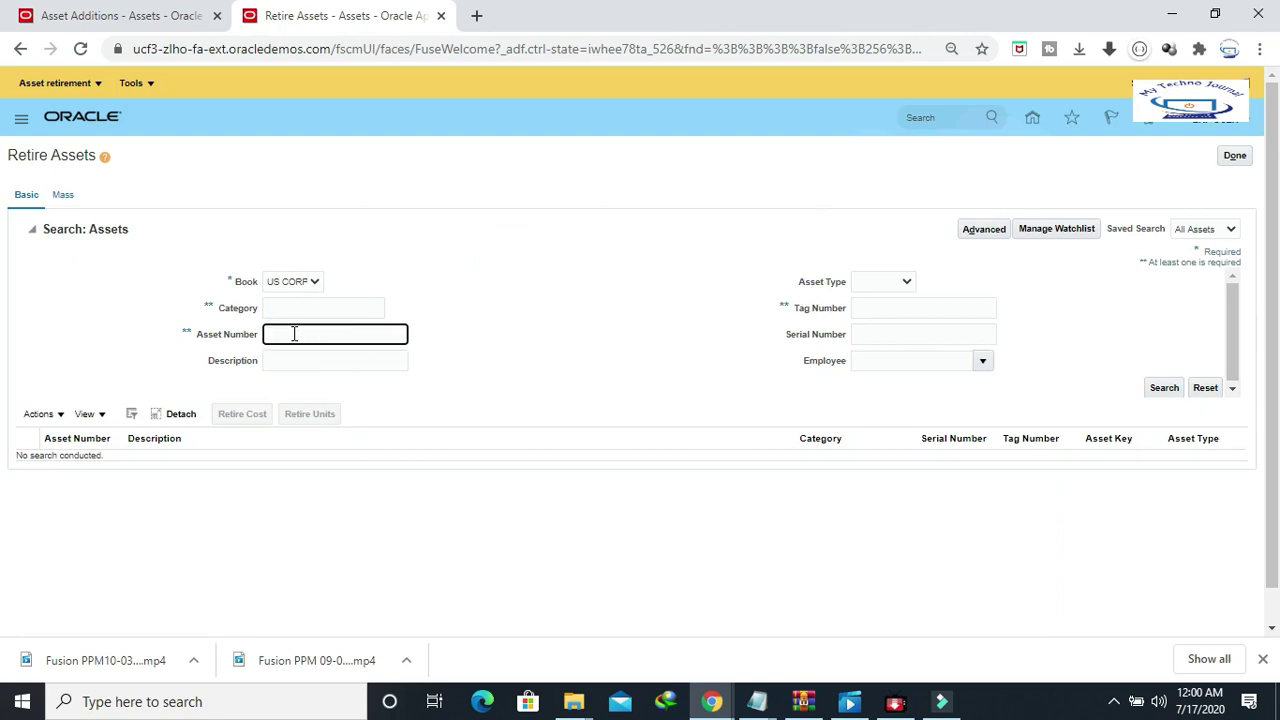
pyautogui.write('1')
pyautogui.click(1163, 387)
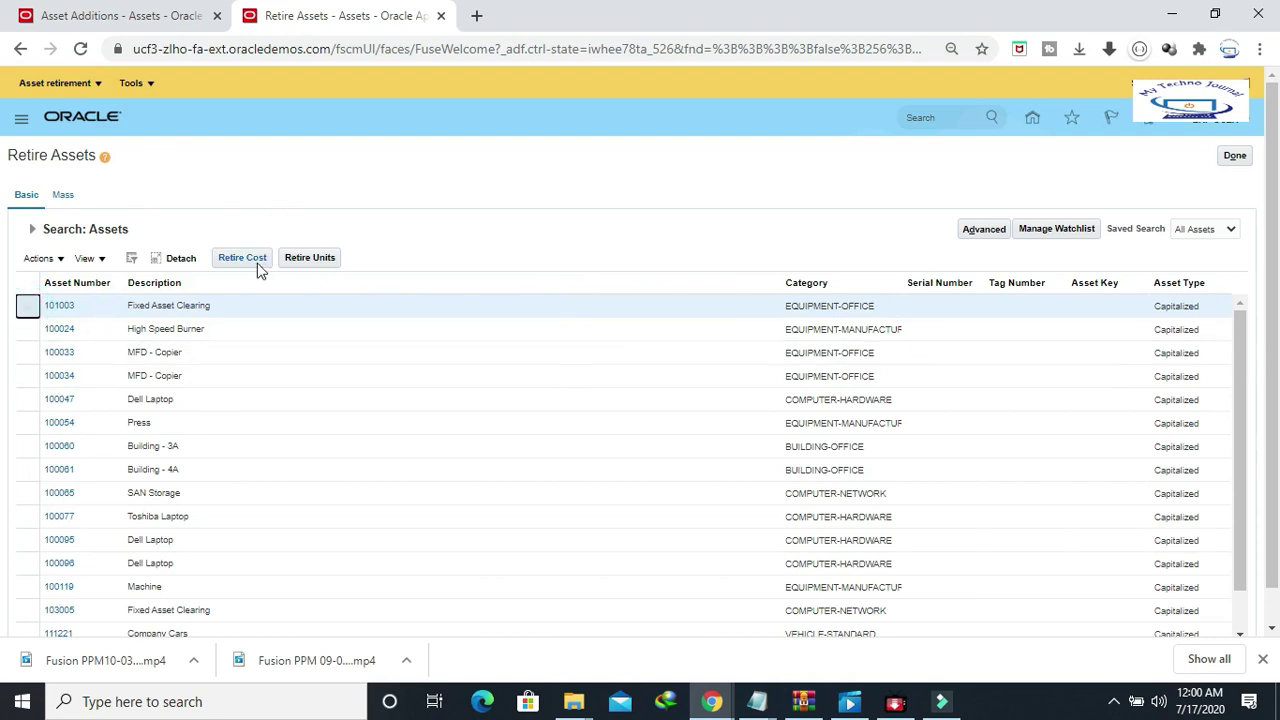
# Step: Start a cost retirement for Fixed Asset Clearing asset 101003 and highlight the Retirement Reason label
pyautogui.click(25, 302)
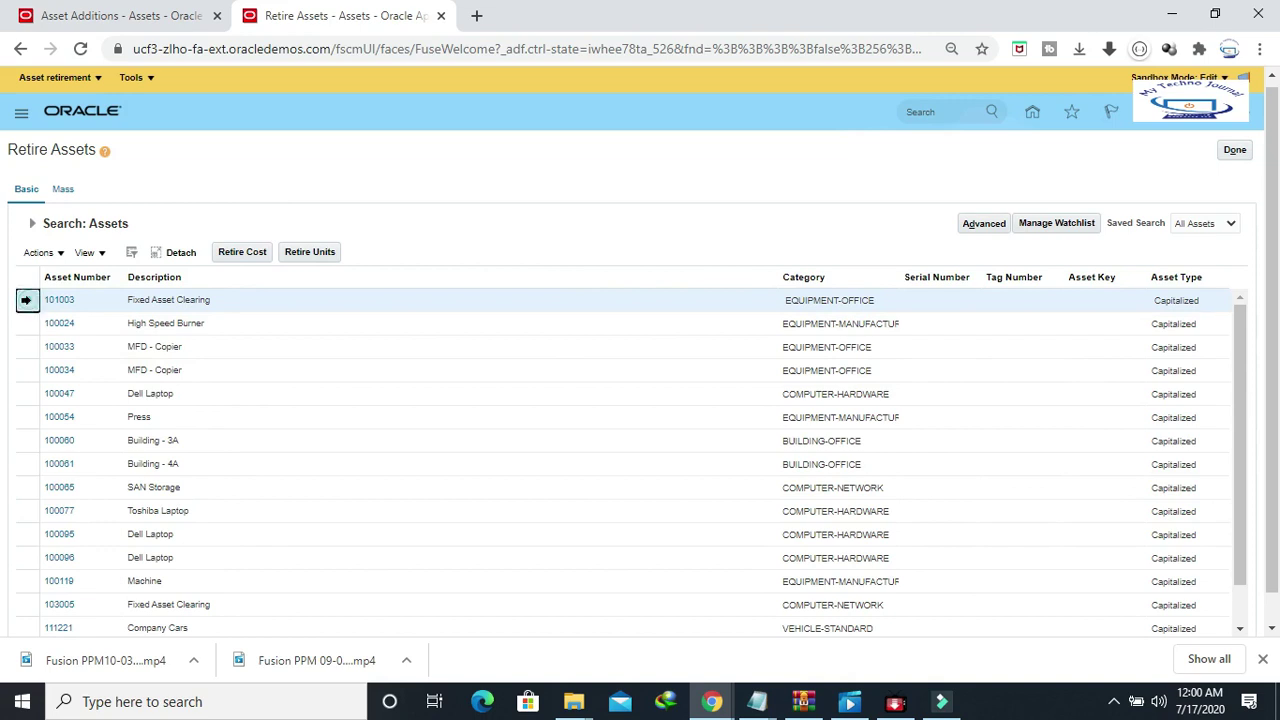
pyautogui.click(243, 252)
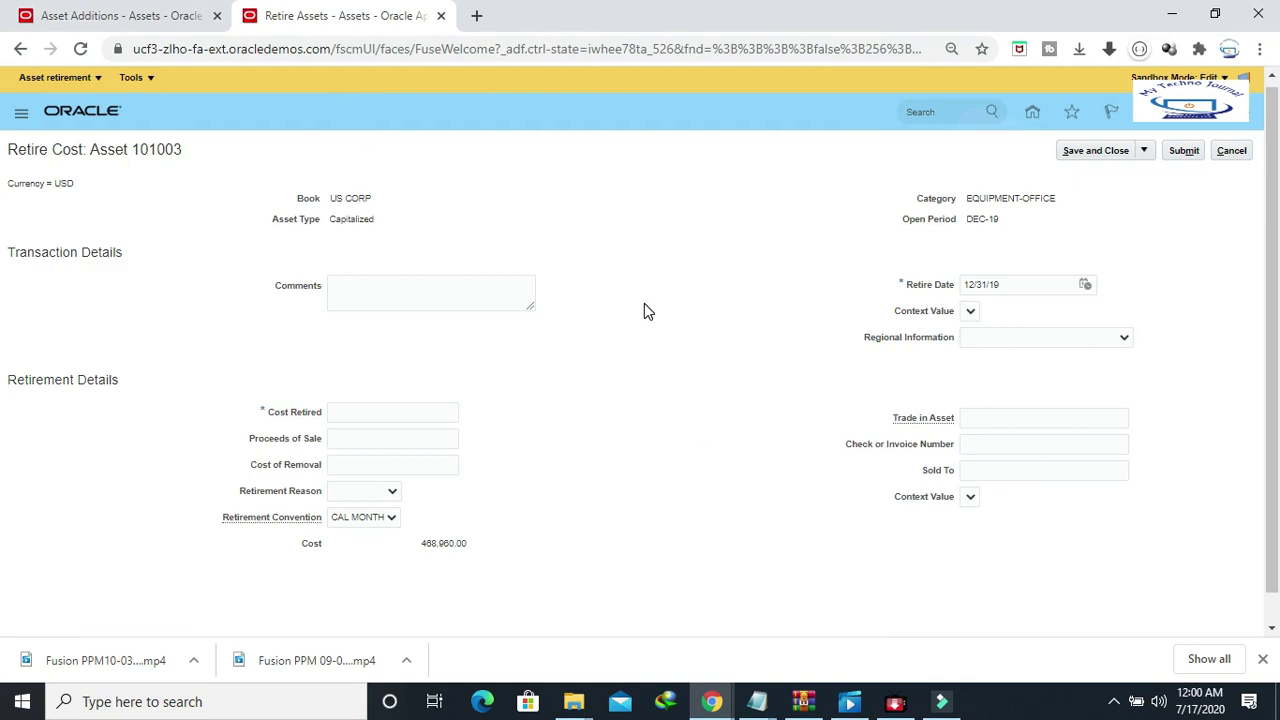
pyautogui.scroll(-1, 631, 300)
pyautogui.moveTo(236, 462); pyautogui.dragTo(295, 467)
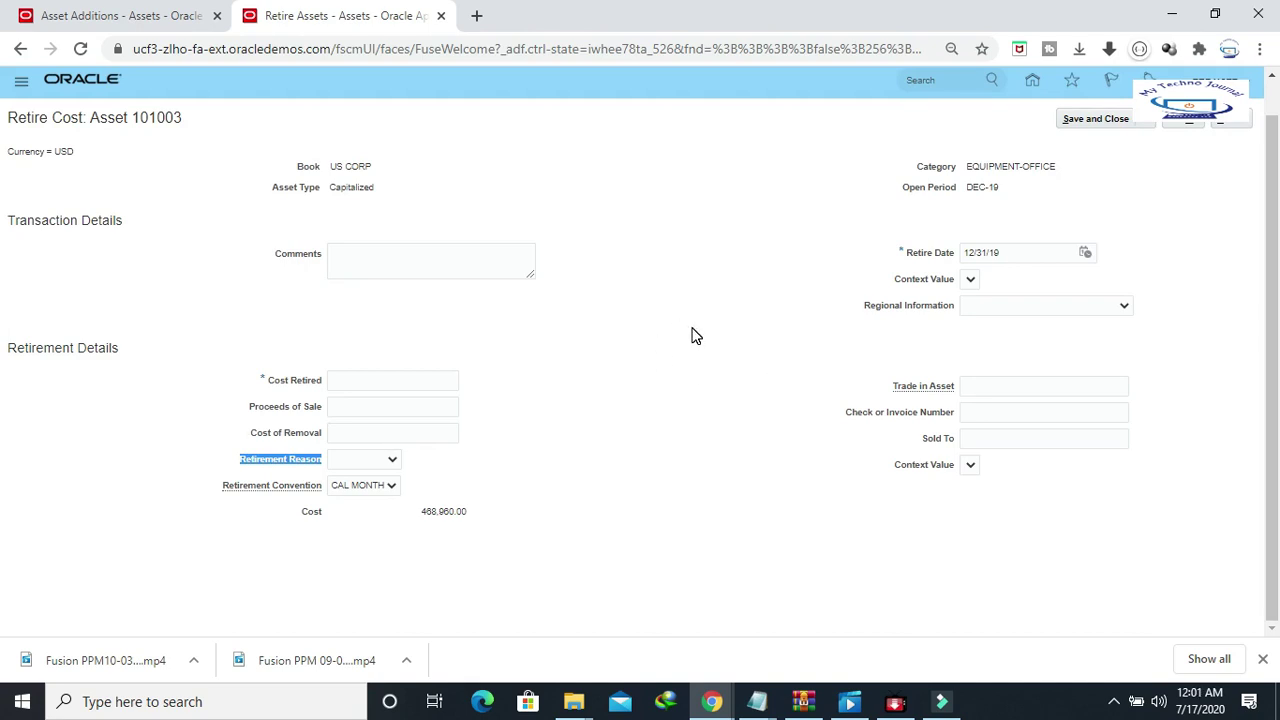
# Step: Review the choices offered for Retirement Reason and highlight the field's label on the Retire Cost page
pyautogui.click(392, 459)
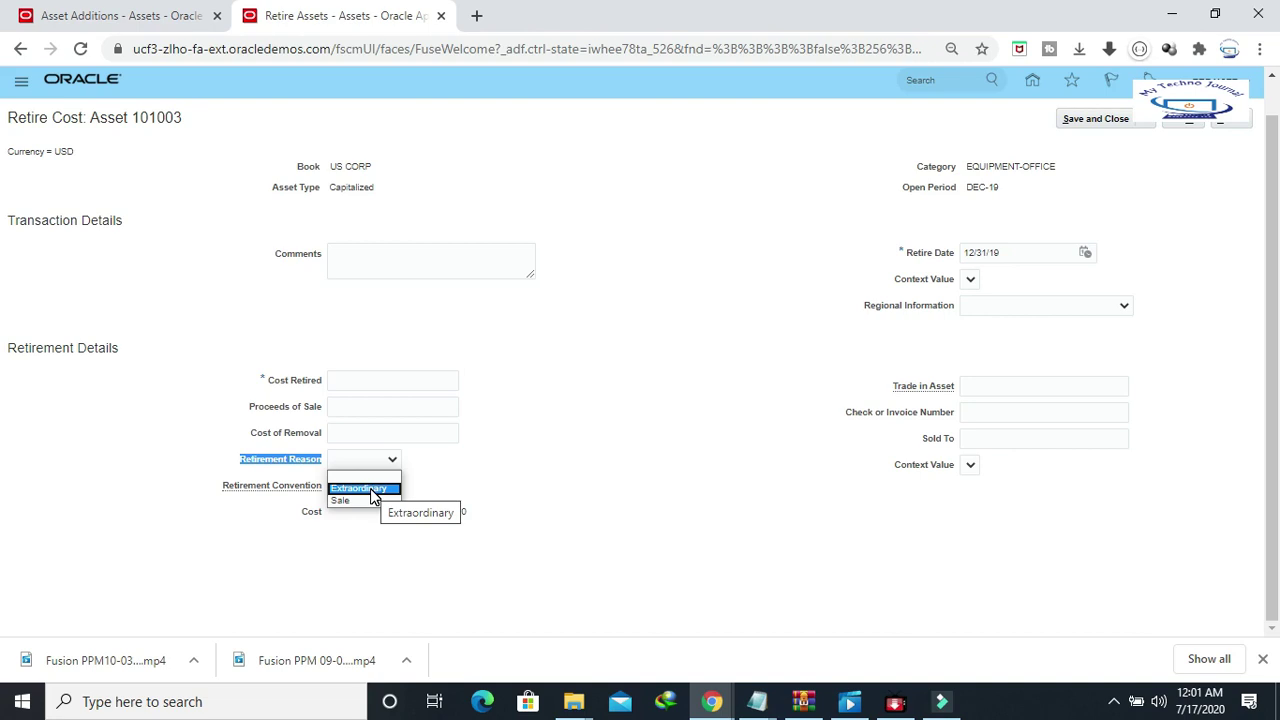
pyautogui.click(707, 327)
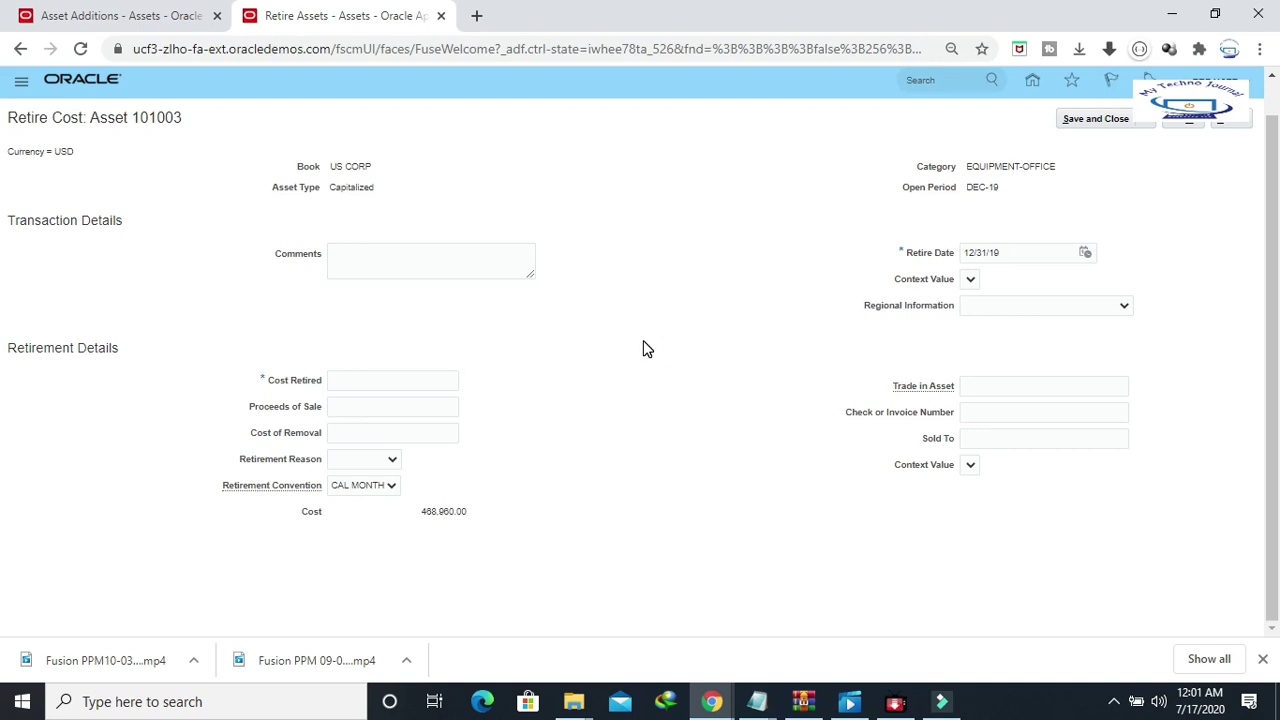
pyautogui.click(394, 461)
pyautogui.click(545, 462)
pyautogui.moveTo(236, 462); pyautogui.dragTo(326, 466)
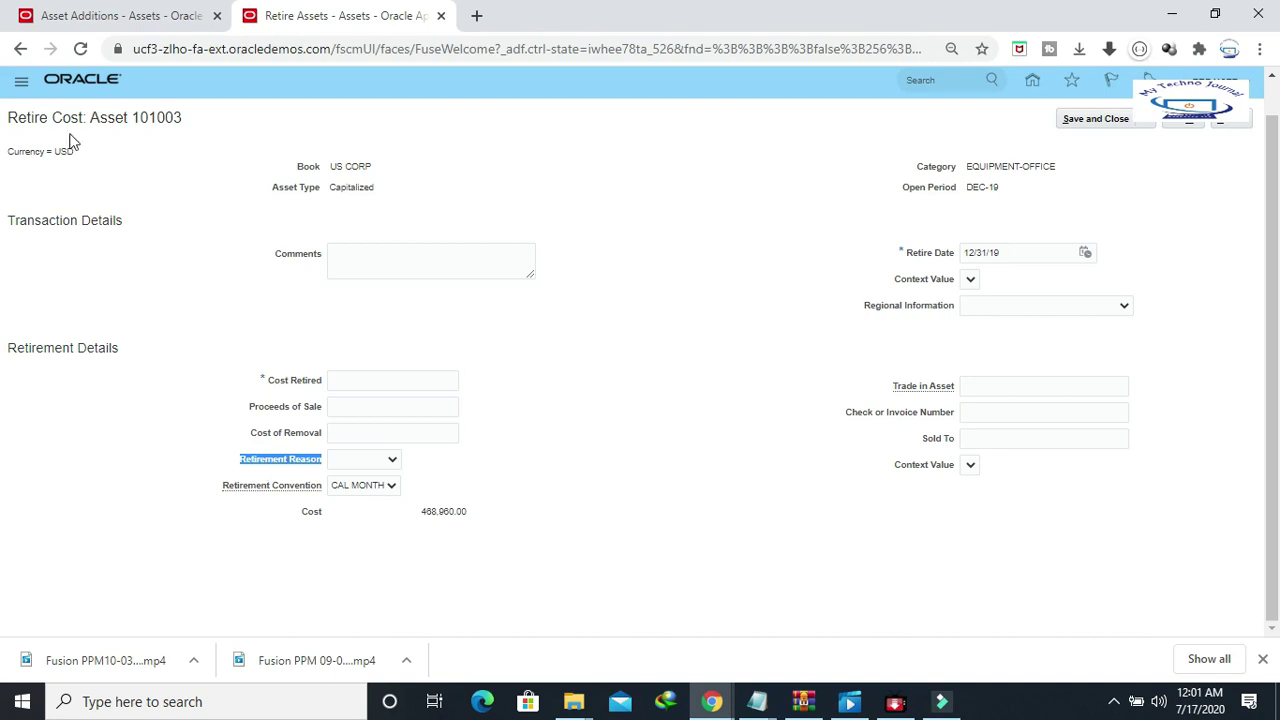
# Step: Open the Retire Cost page for editing in Page Composer and check the Retirement Reason choices there
pyautogui.scroll(1, 200, 190)
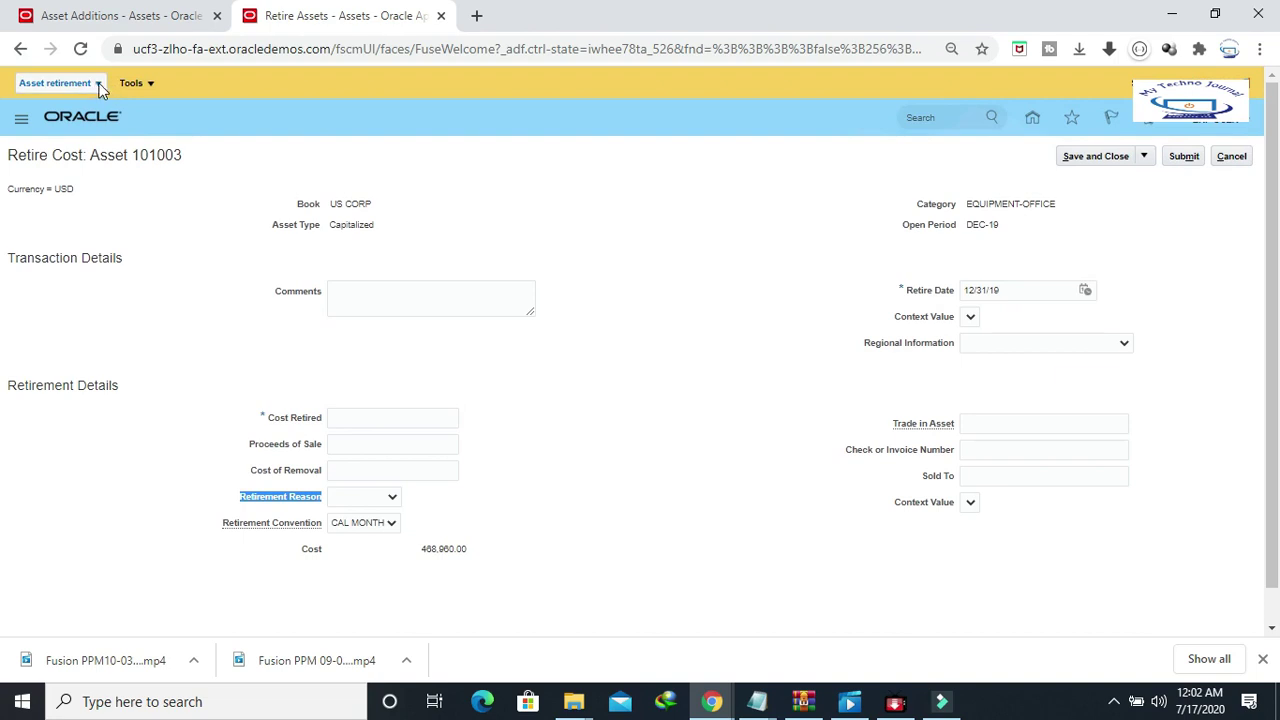
pyautogui.click(151, 85)
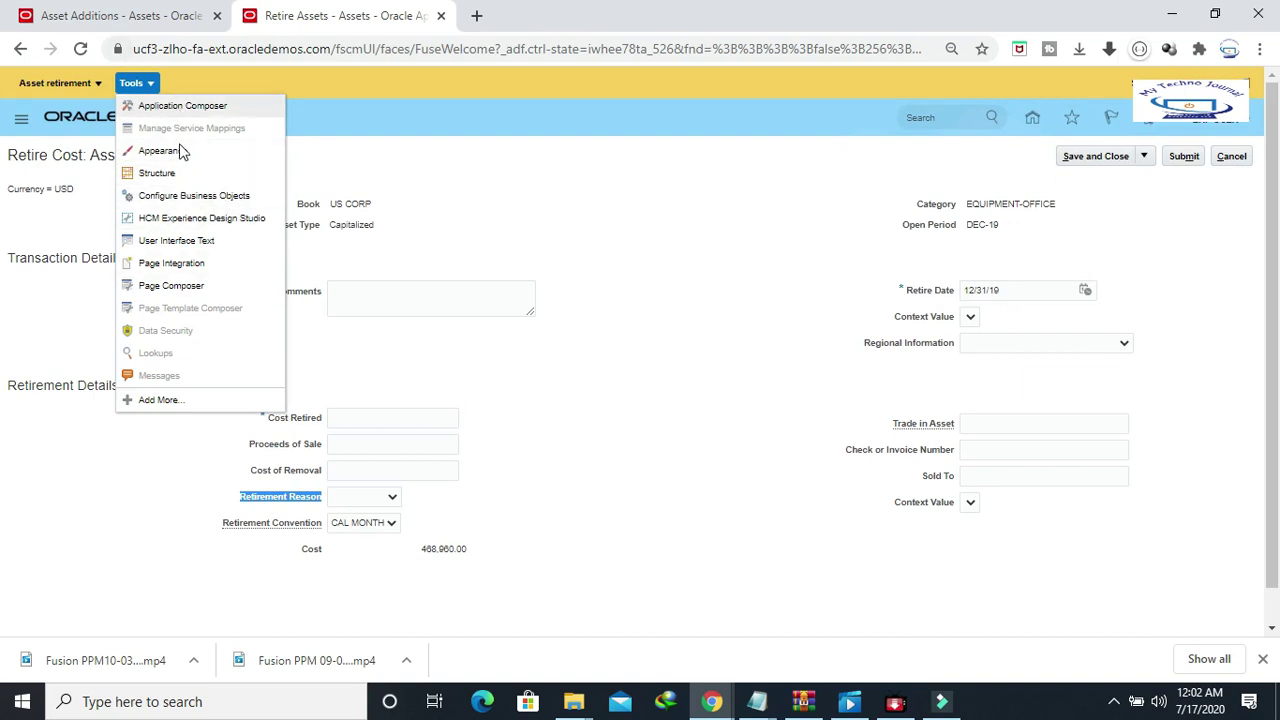
pyautogui.click(181, 289)
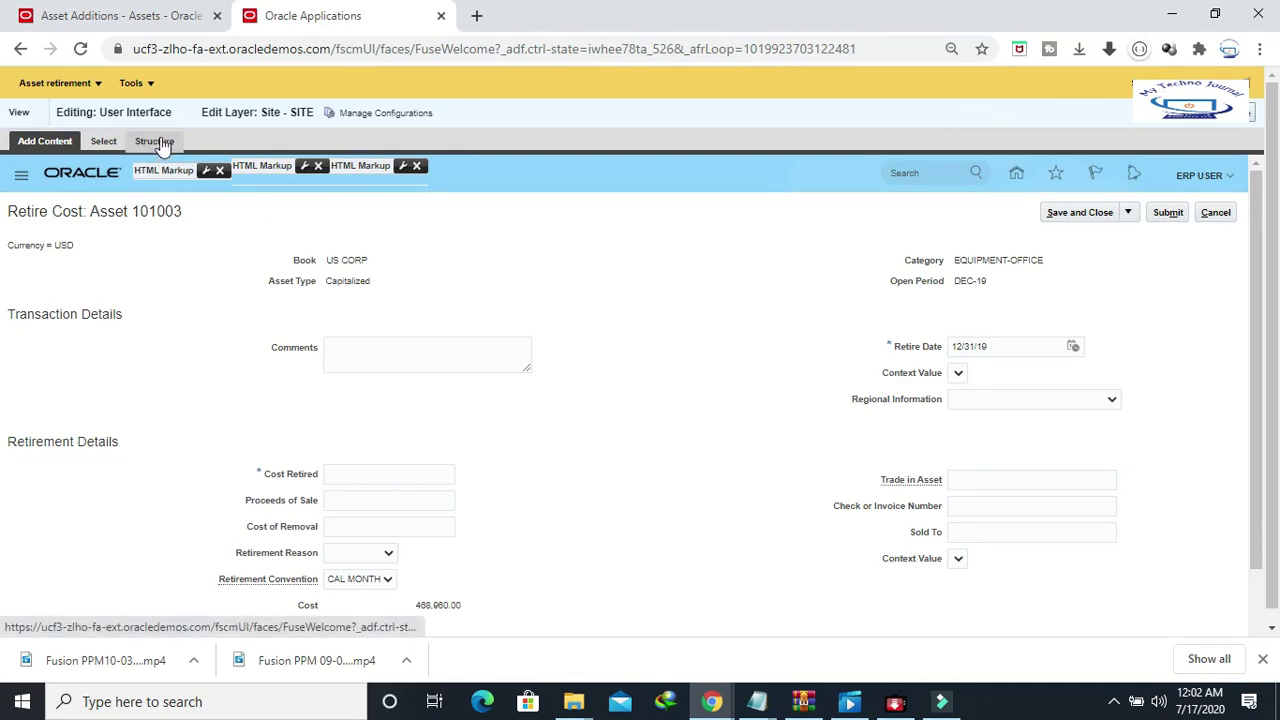
pyautogui.click(352, 556)
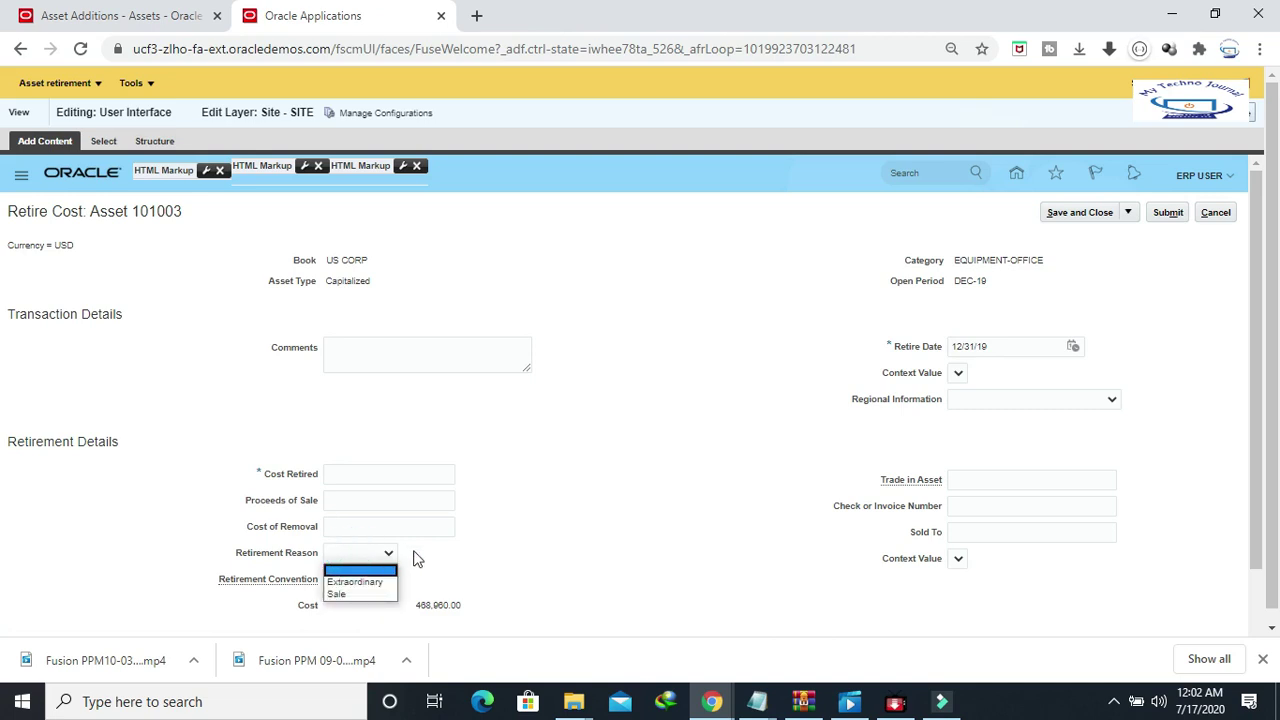
pyautogui.click(449, 558)
pyautogui.click(342, 556)
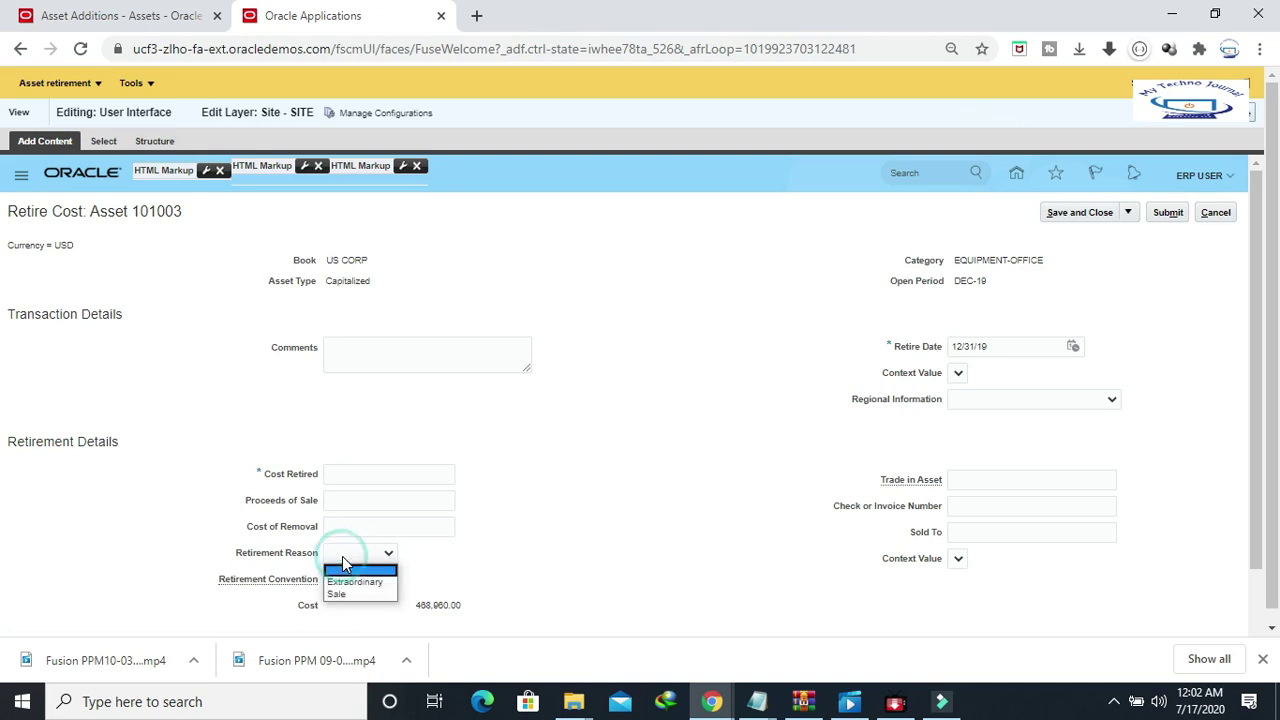
# Step: Switch to structure editing, pick the Retirement Details area of the page, and agree to edit the shared component
pyautogui.click(155, 143)
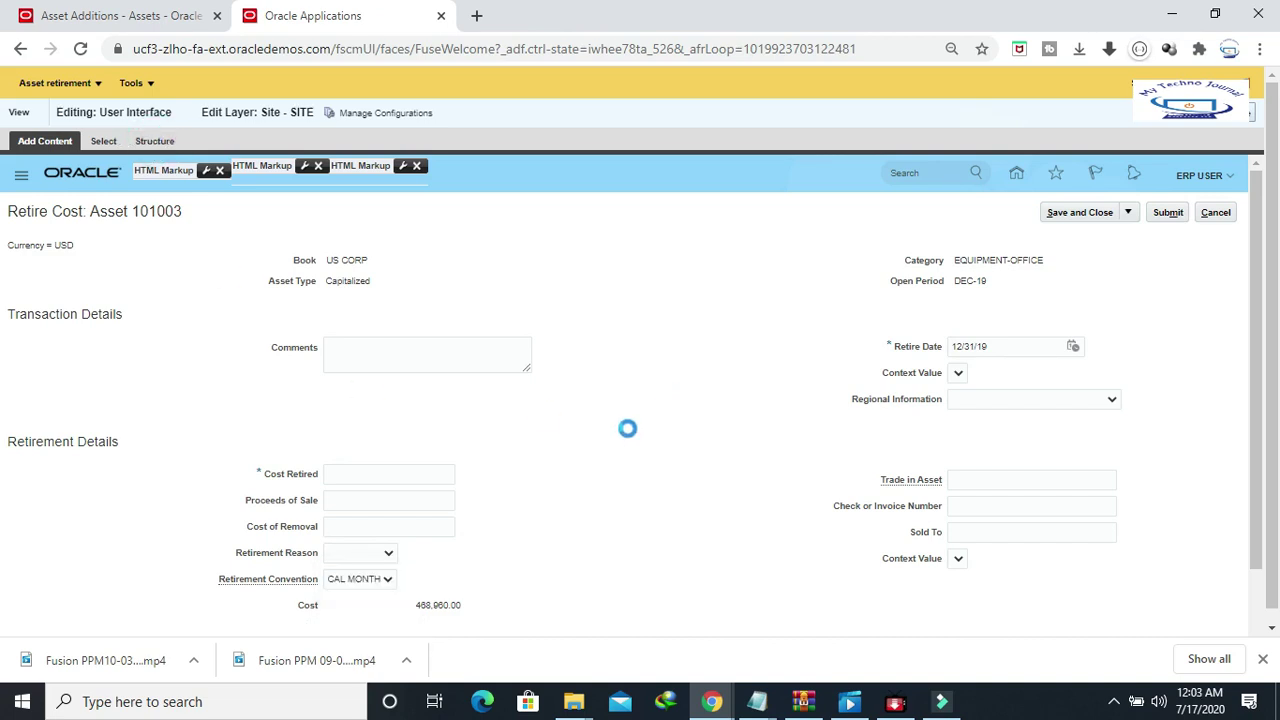
pyautogui.click(166, 141)
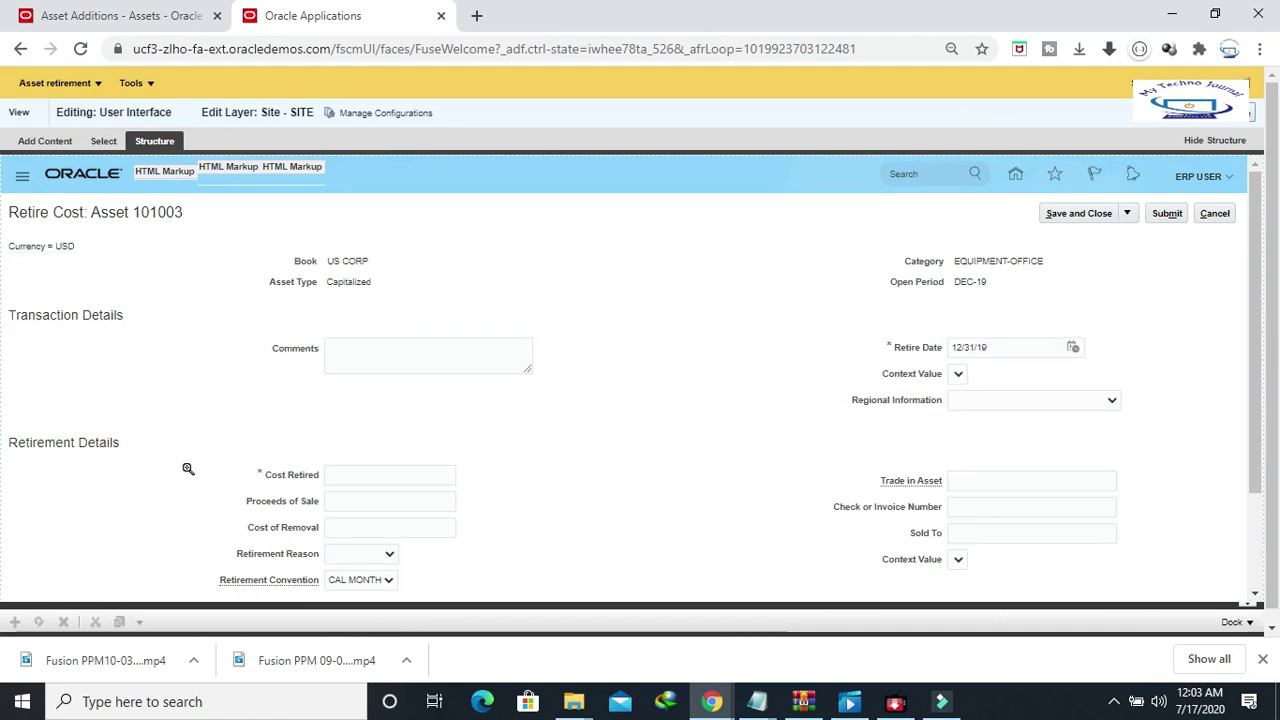
pyautogui.click(546, 497)
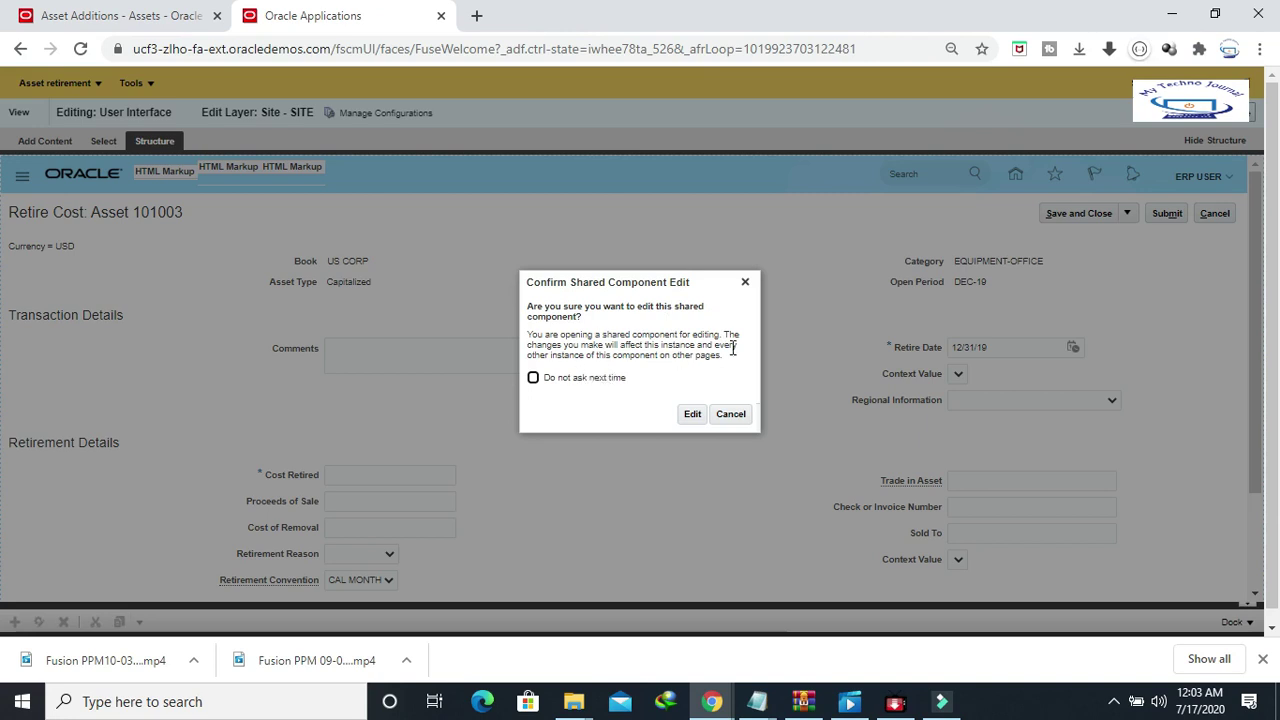
pyautogui.click(693, 414)
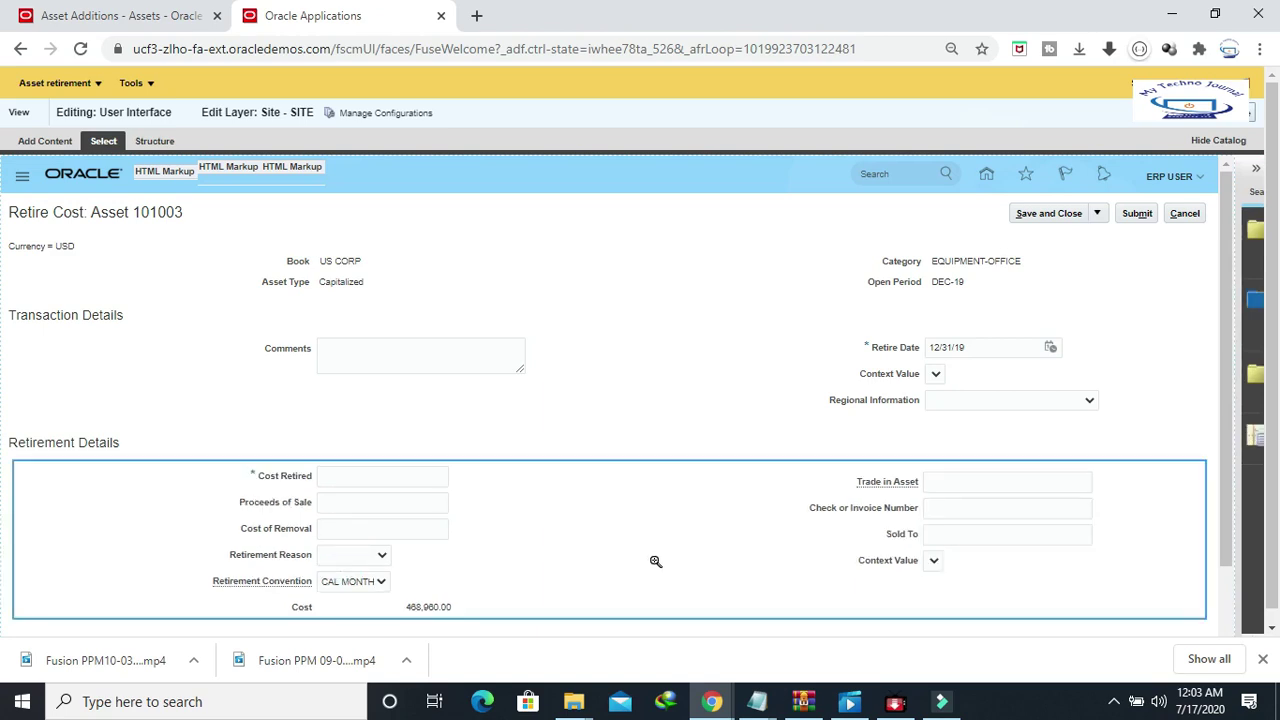
# Step: Select the Retirement Reason field in the Retirement Details section and open its component properties
pyautogui.click(655, 561)
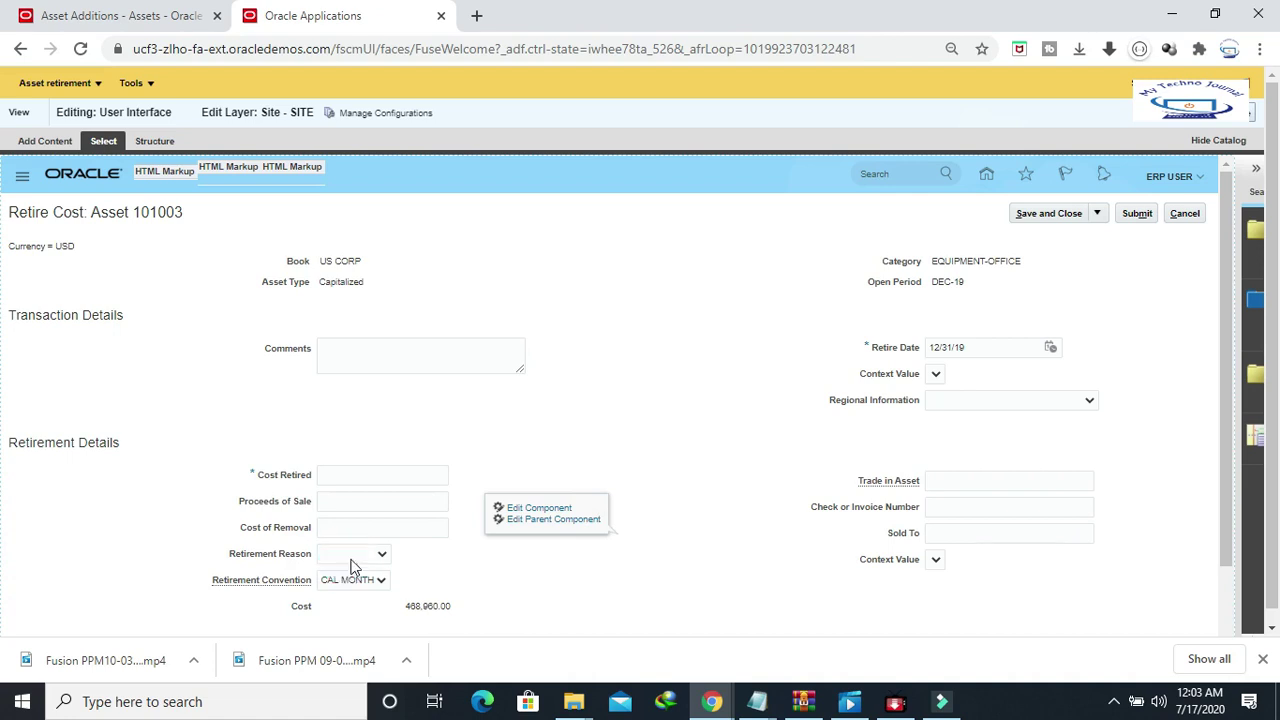
pyautogui.click(528, 510)
pyautogui.click(381, 565)
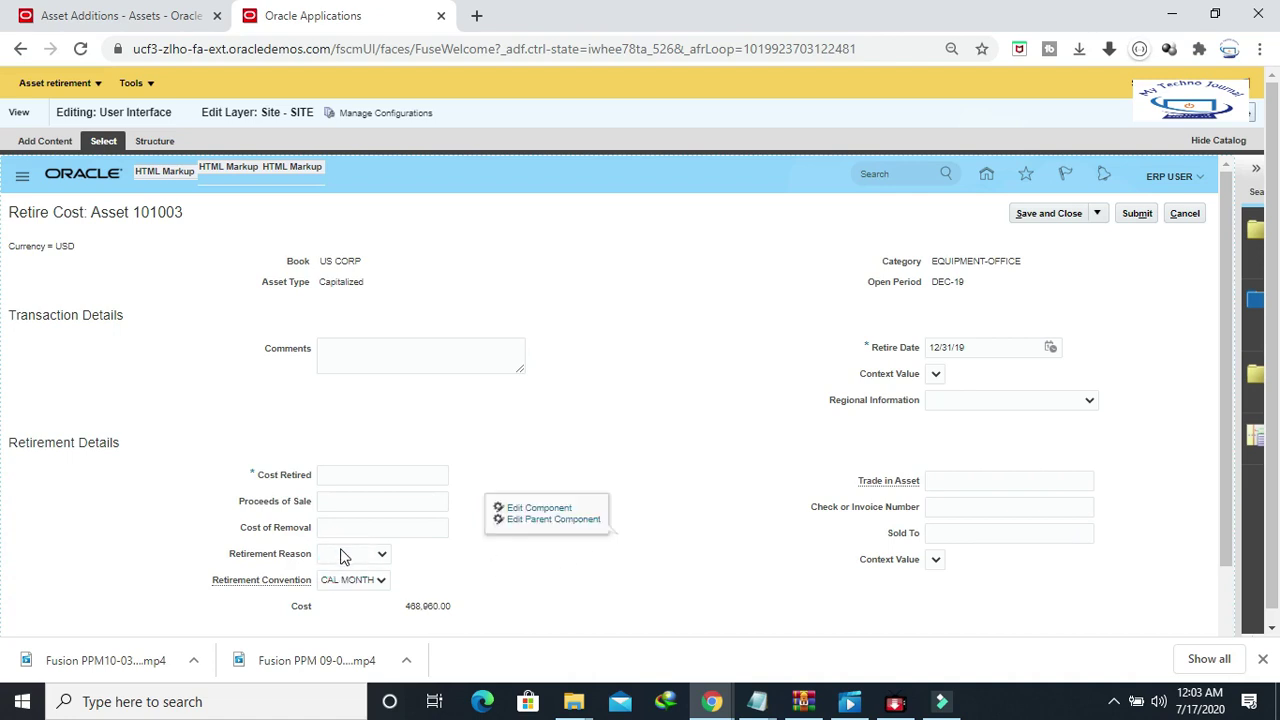
pyautogui.click(545, 510)
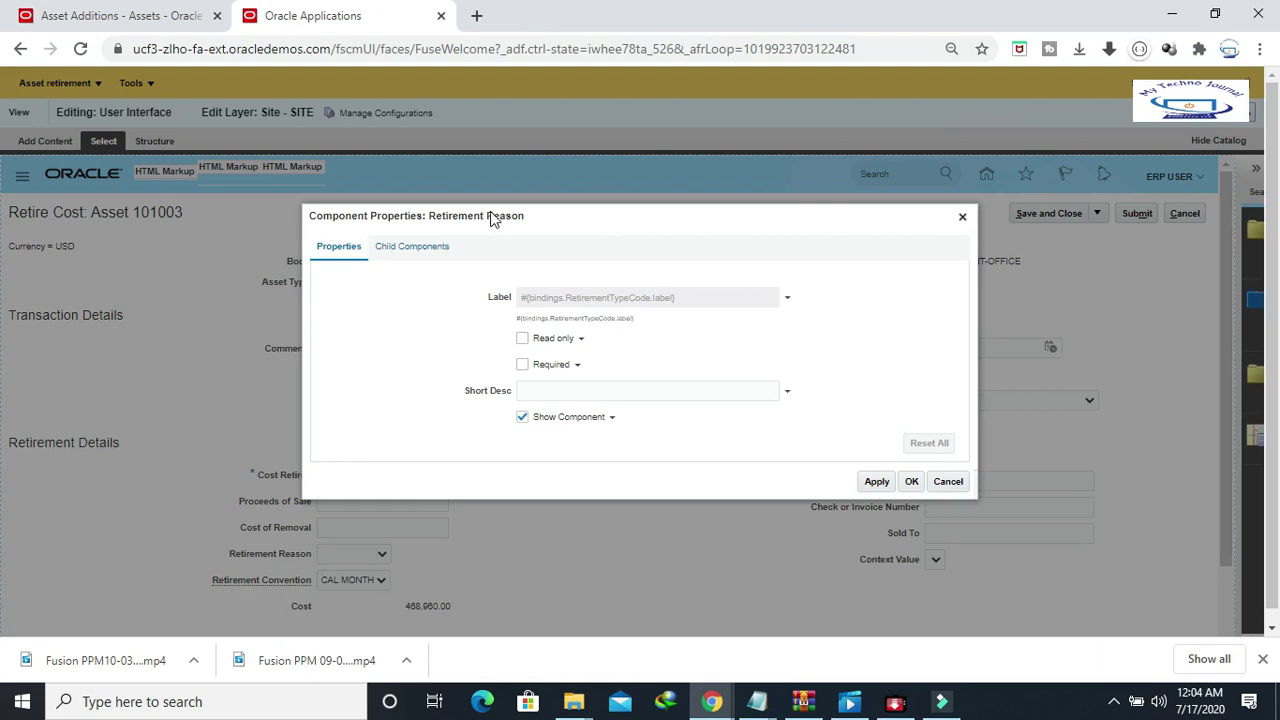
# Step: Make the Retirement Reason component required, leaving its short description blank, and apply the change
pyautogui.moveTo(433, 224)
pyautogui.mouseDown()
pyautogui.moveTo(491, 222)
pyautogui.moveTo(437, 200)
pyautogui.mouseUp()
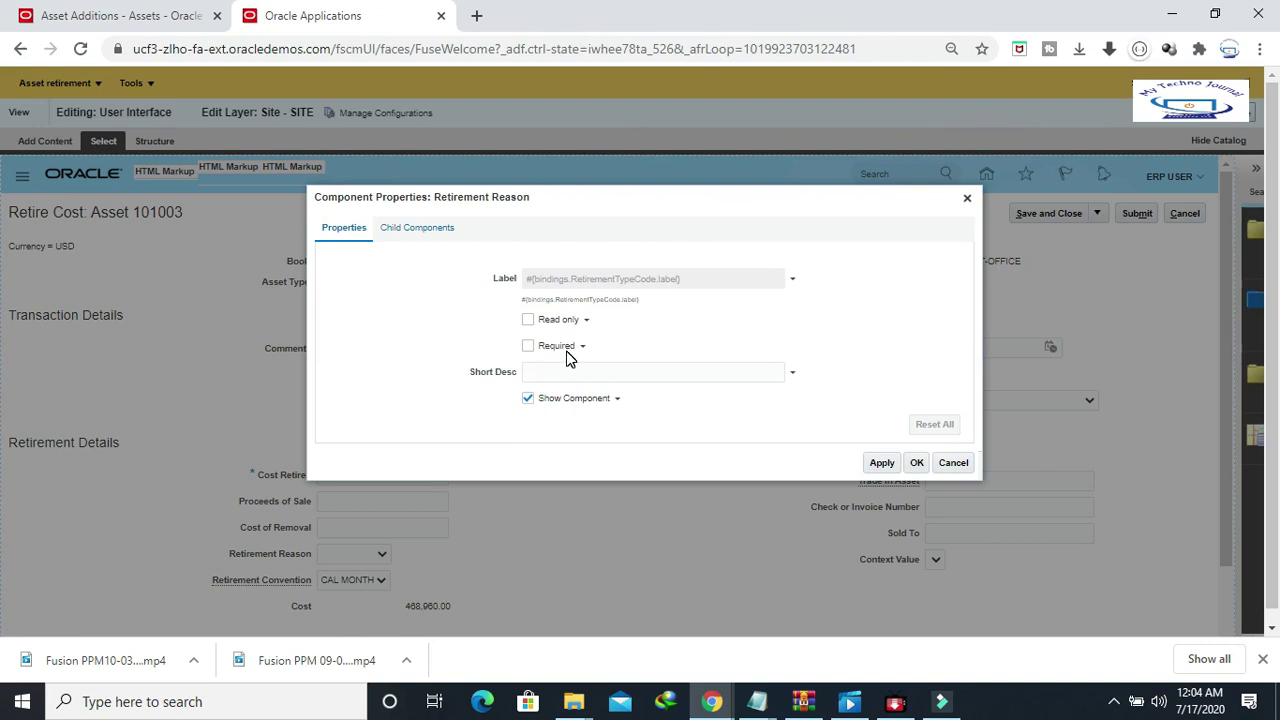
pyautogui.click(528, 347)
pyautogui.click(792, 373)
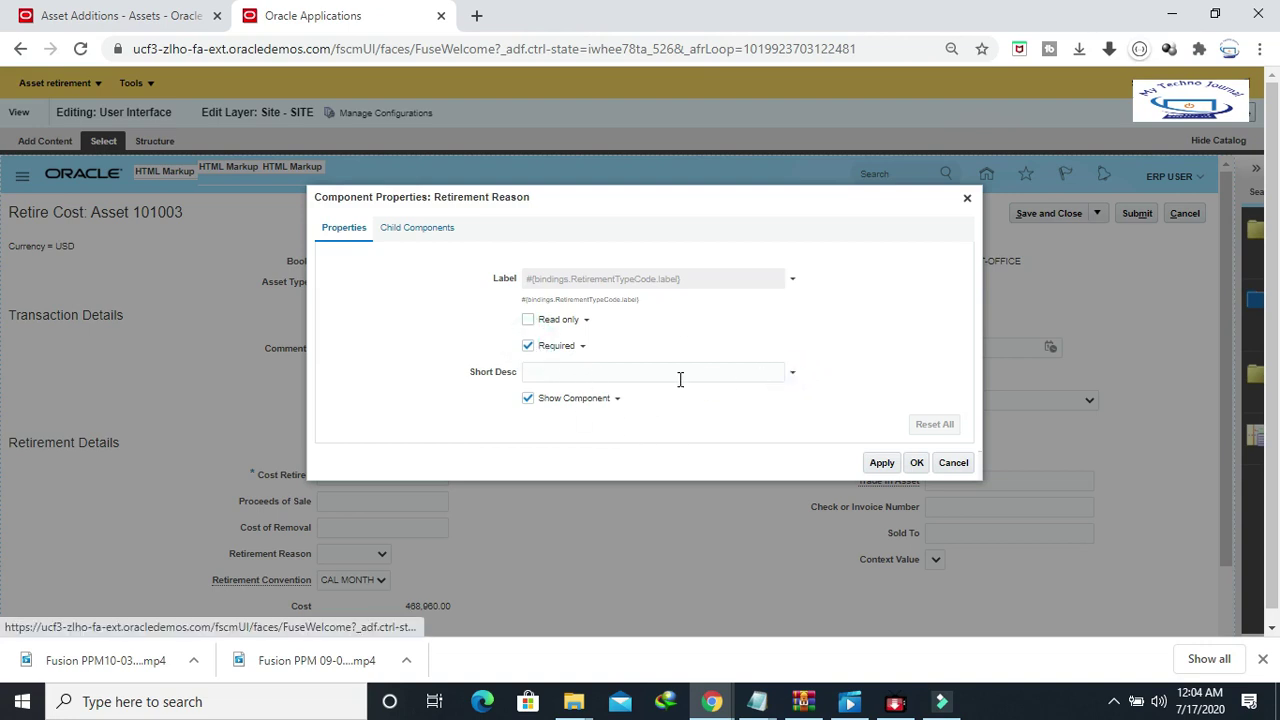
pyautogui.click(588, 372)
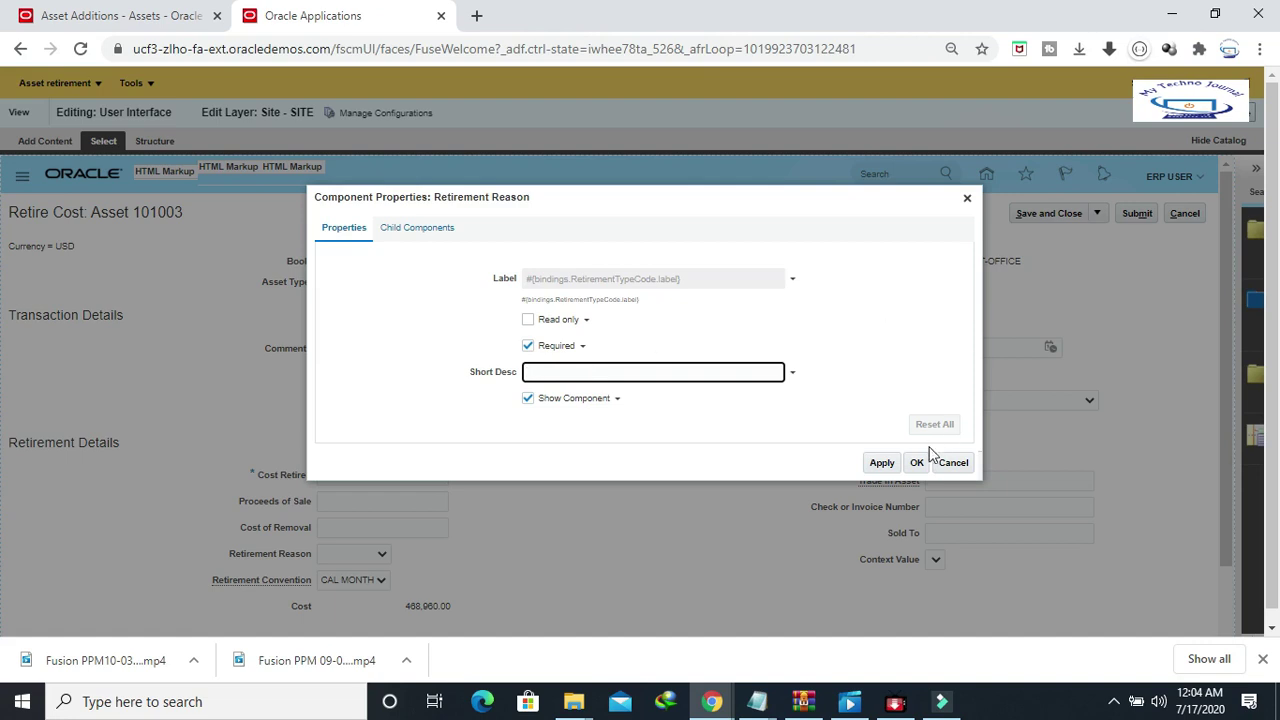
pyautogui.click(881, 467)
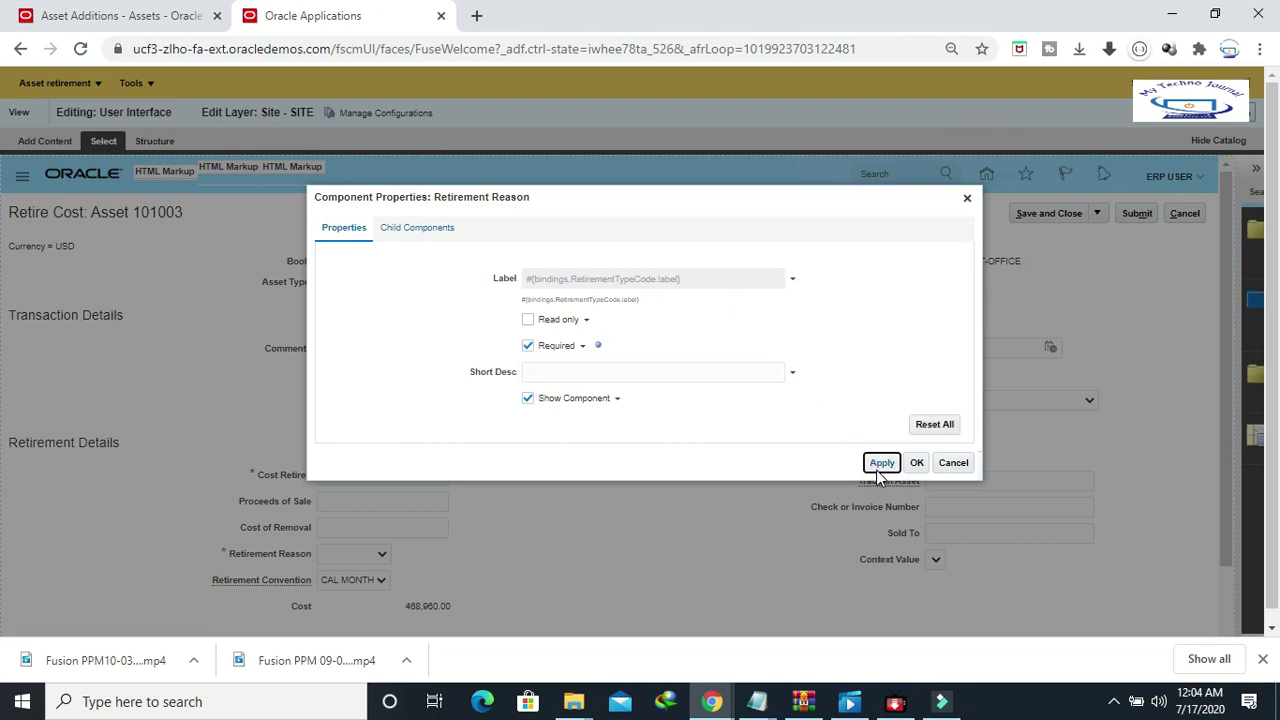
pyautogui.click(916, 462)
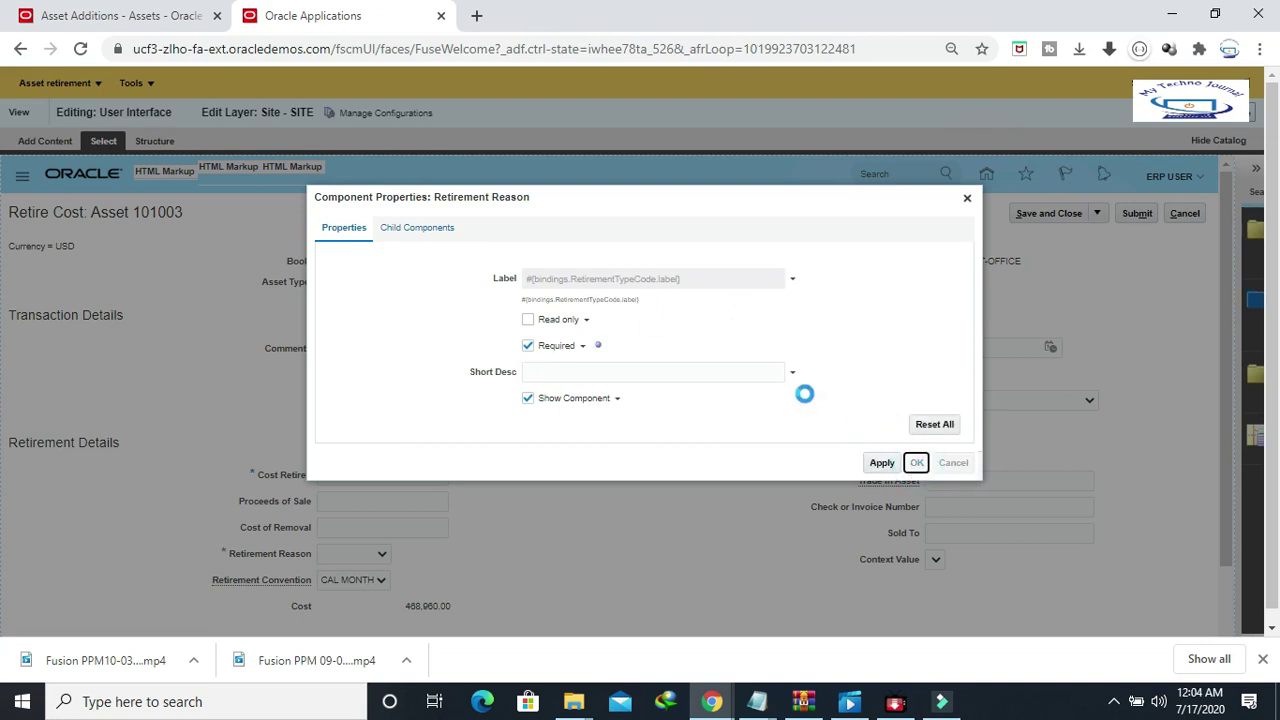
# Step: Check how the required Retirement Reason field behaves in the page editor without choosing a value
pyautogui.scroll(-1, 650, 510)
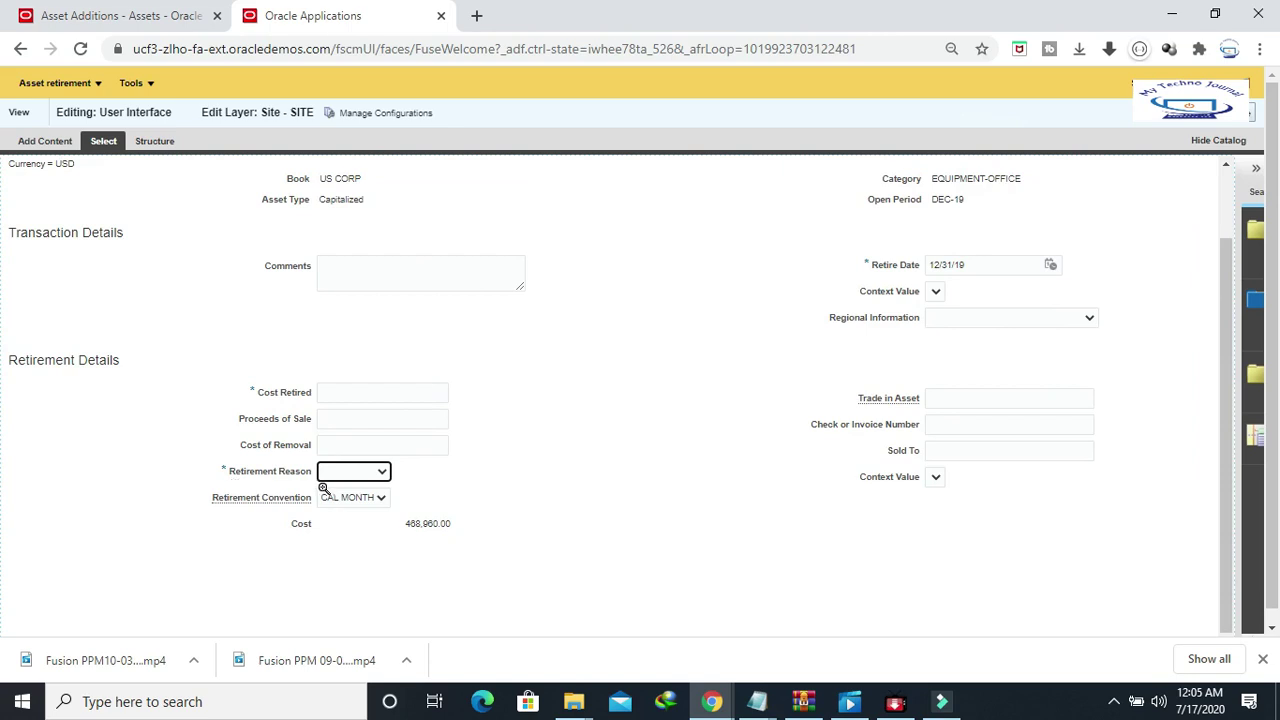
pyautogui.click(352, 471)
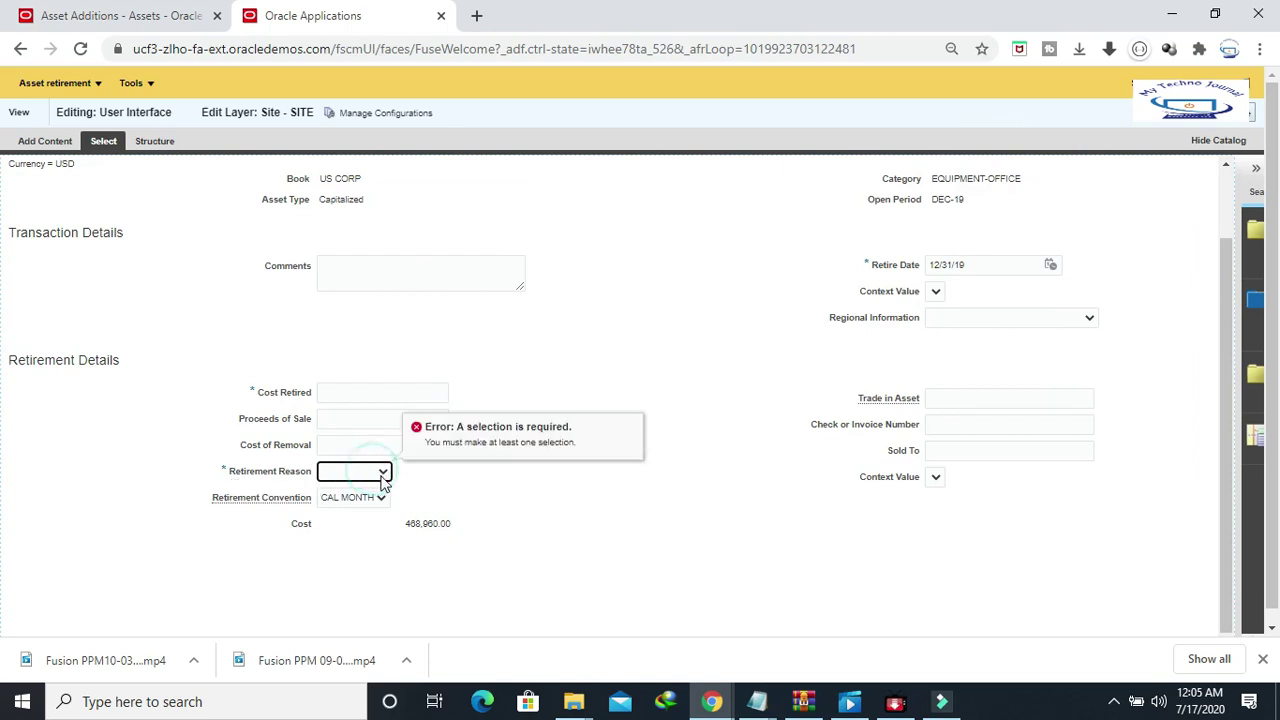
pyautogui.click(383, 473)
pyautogui.click(714, 486)
pyautogui.click(368, 474)
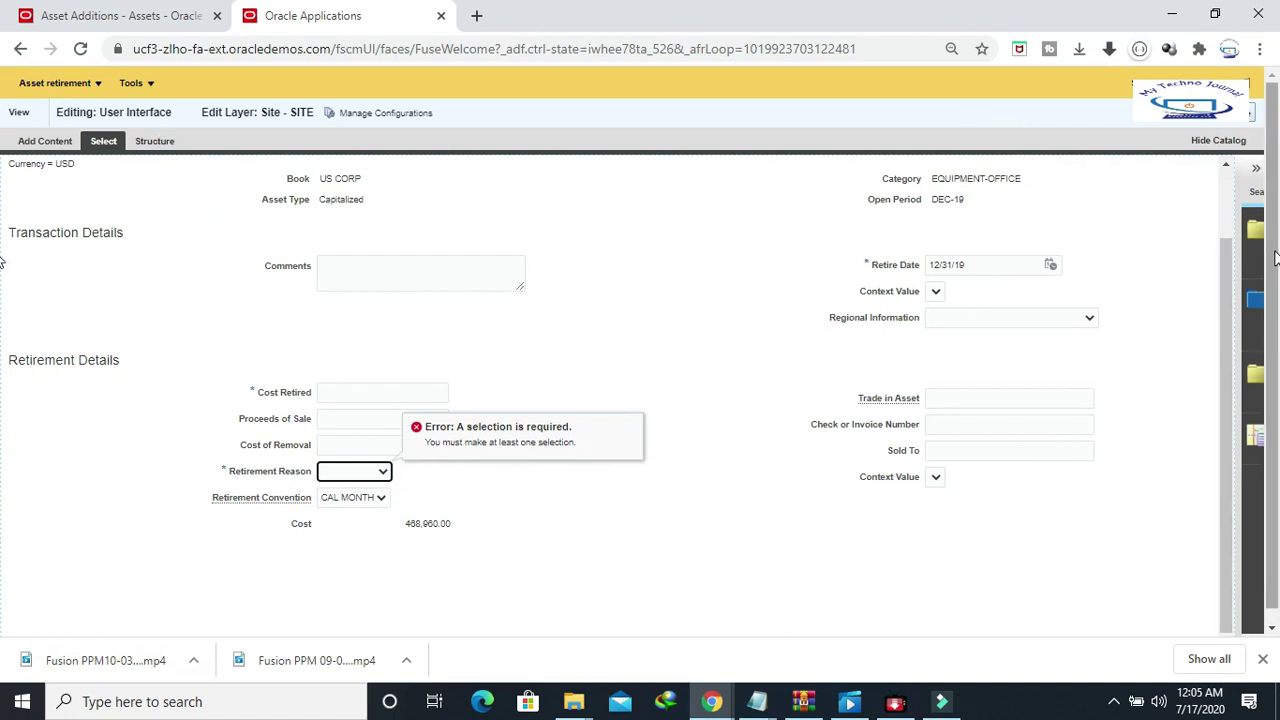
# Step: Close Page Composer and inspect the Retirement Reason field's required marker and choices on the Retire Cost page
pyautogui.click(1247, 119)
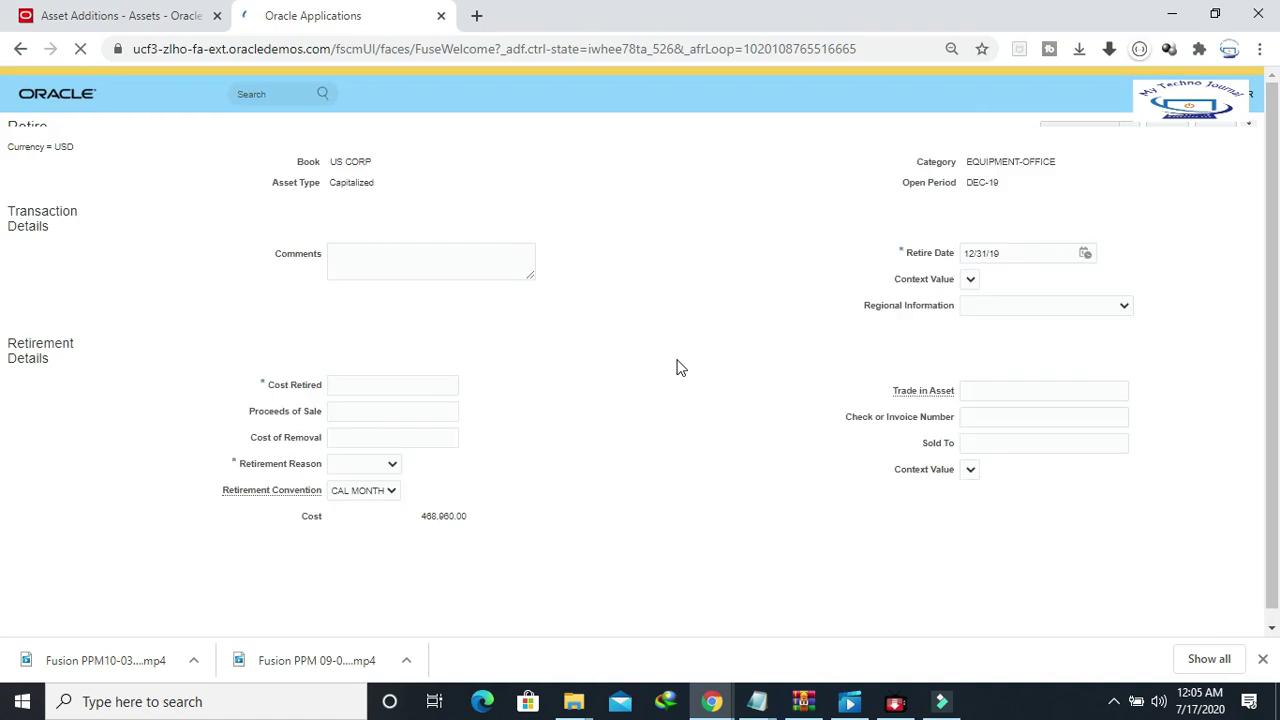
pyautogui.scroll(-1, 603, 368)
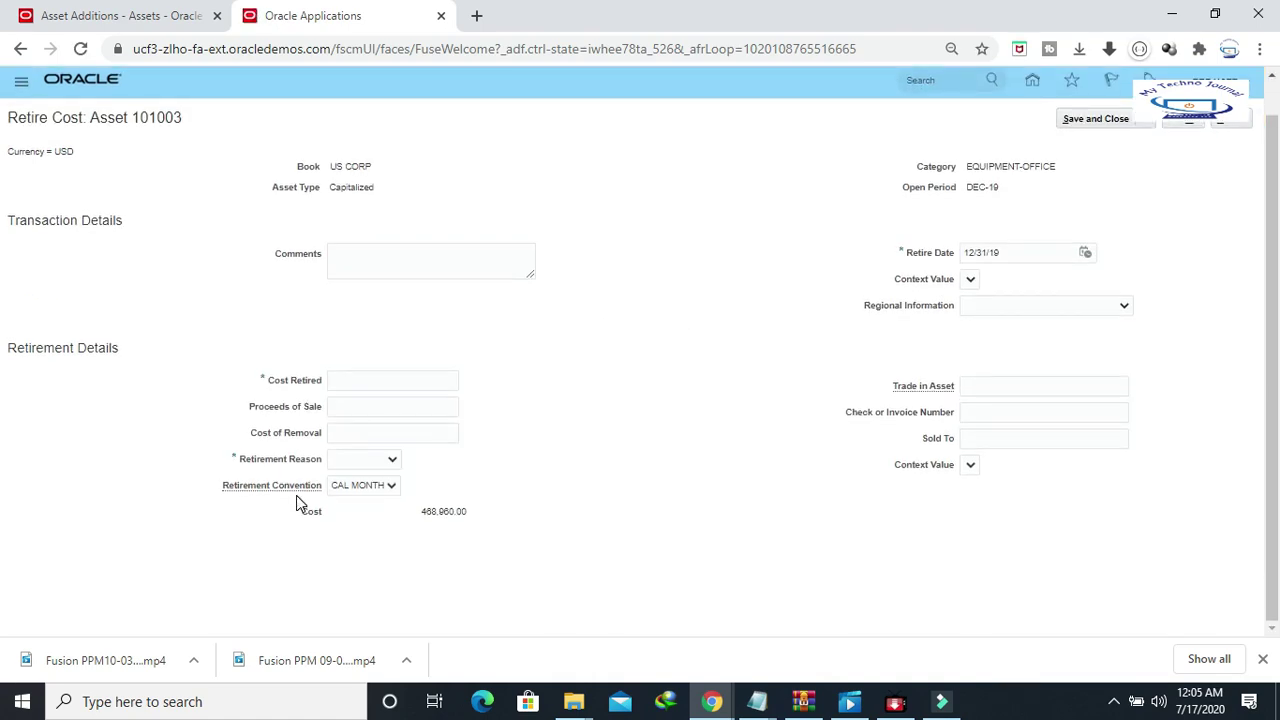
pyautogui.click(391, 460)
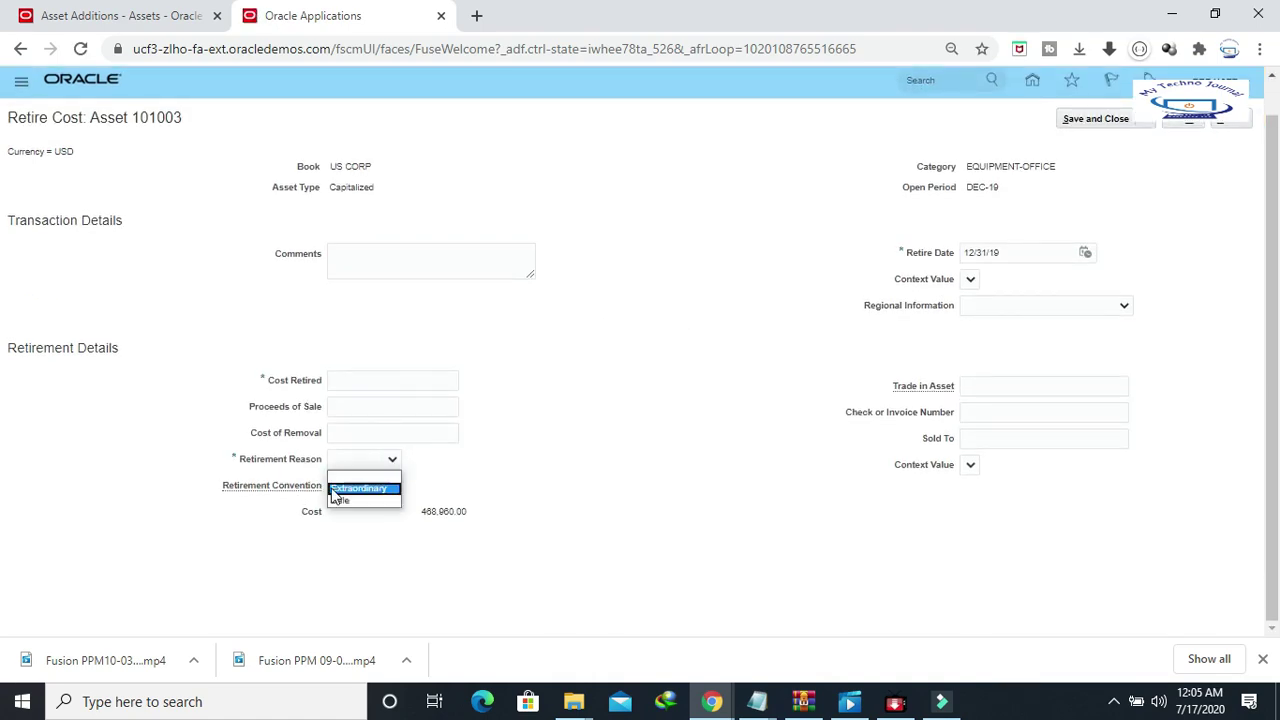
pyautogui.click(235, 460)
pyautogui.moveTo(253, 467); pyautogui.dragTo(326, 457)
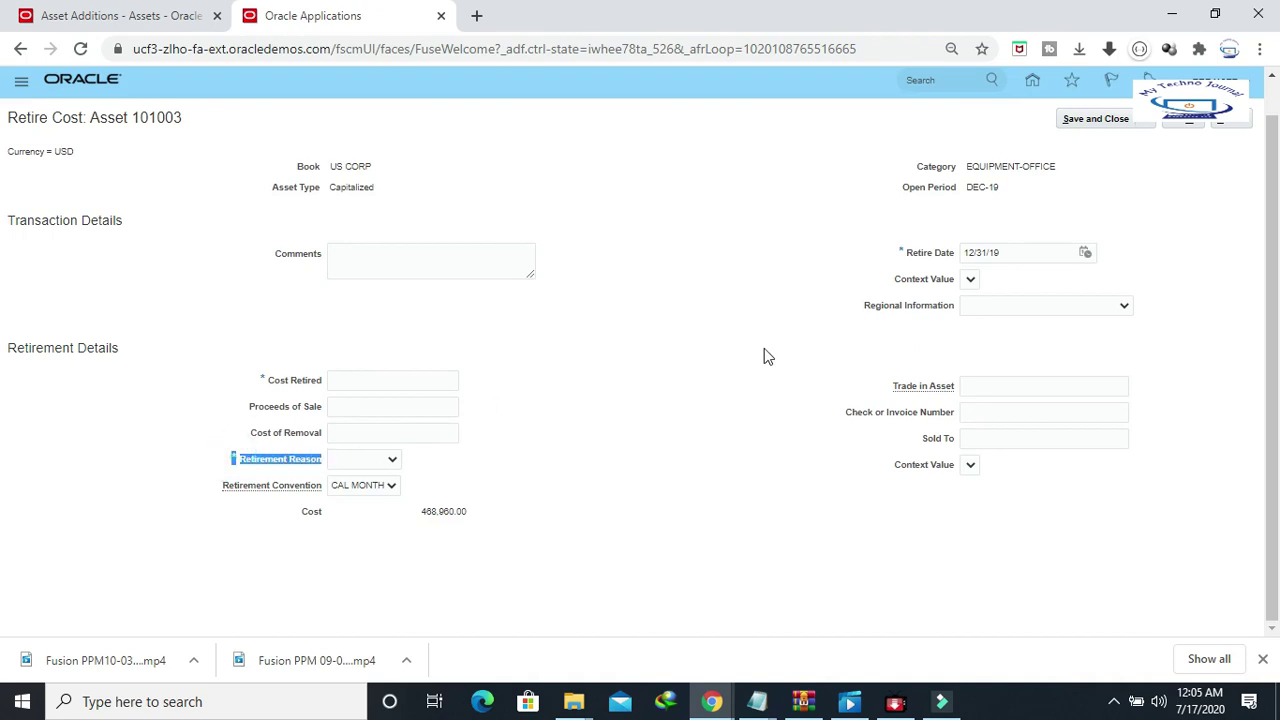
pyautogui.scroll(1, 766, 350)
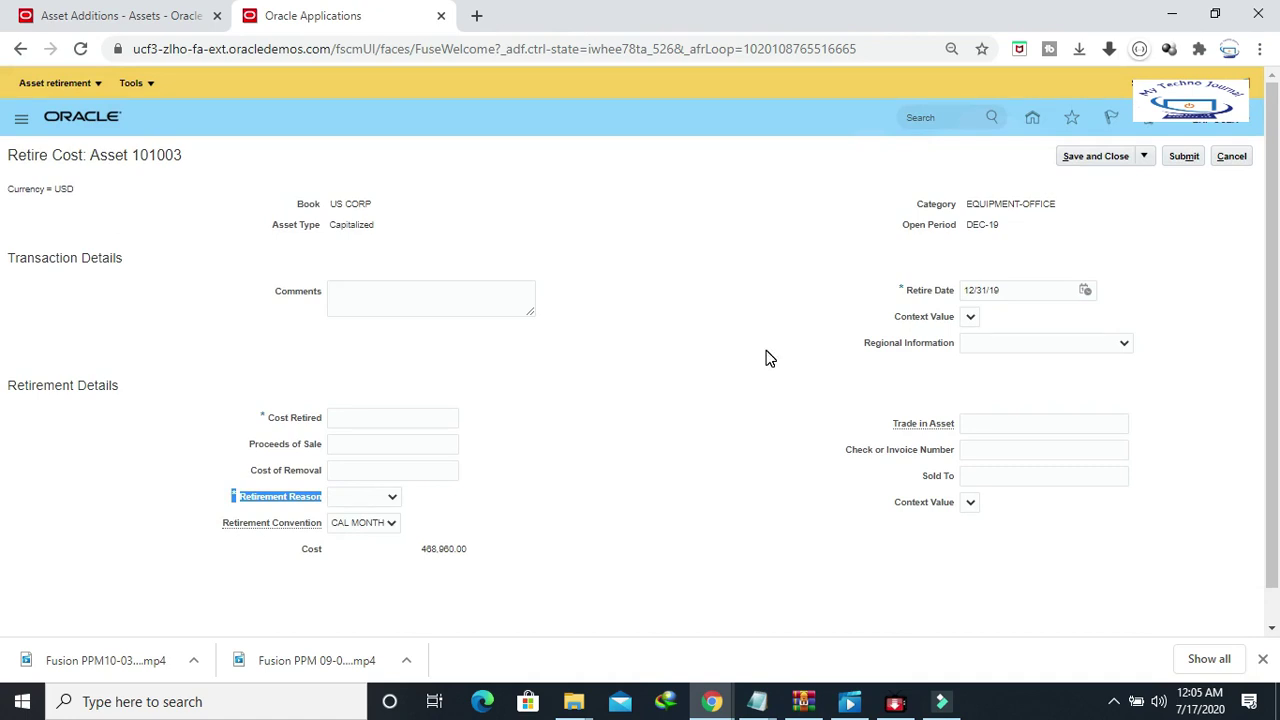
pyautogui.click(240, 497)
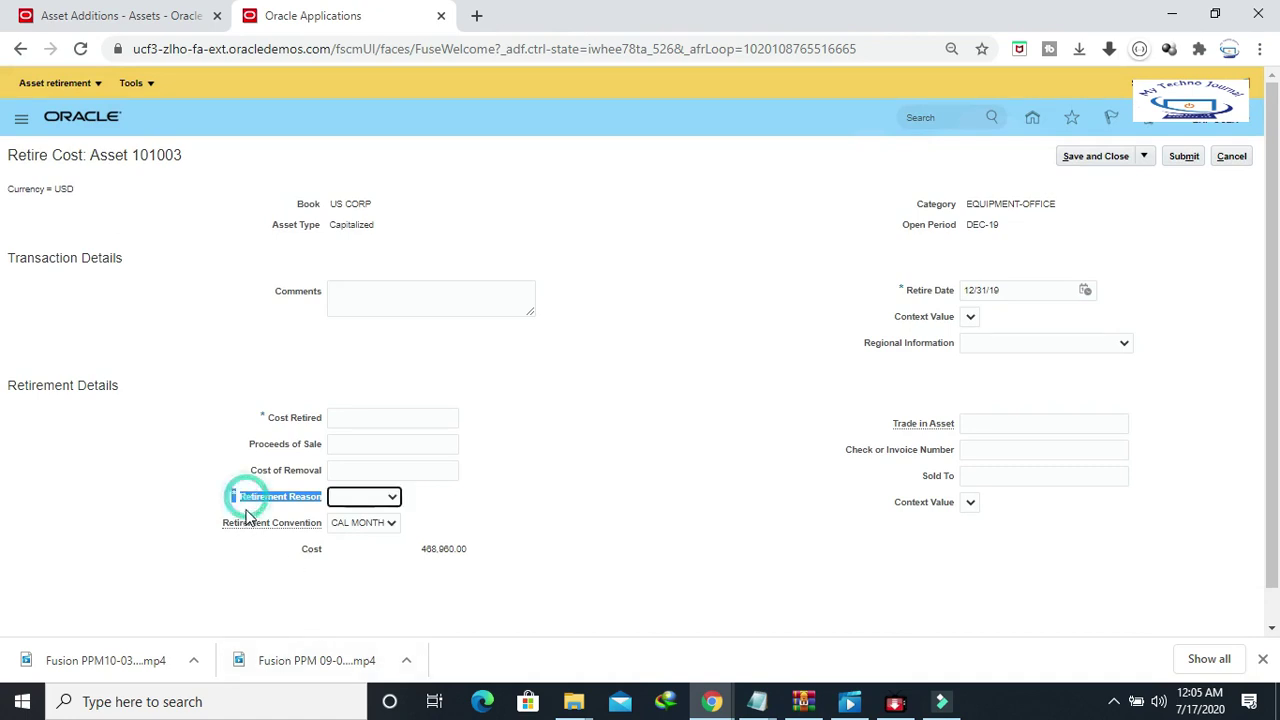
pyautogui.click(235, 500)
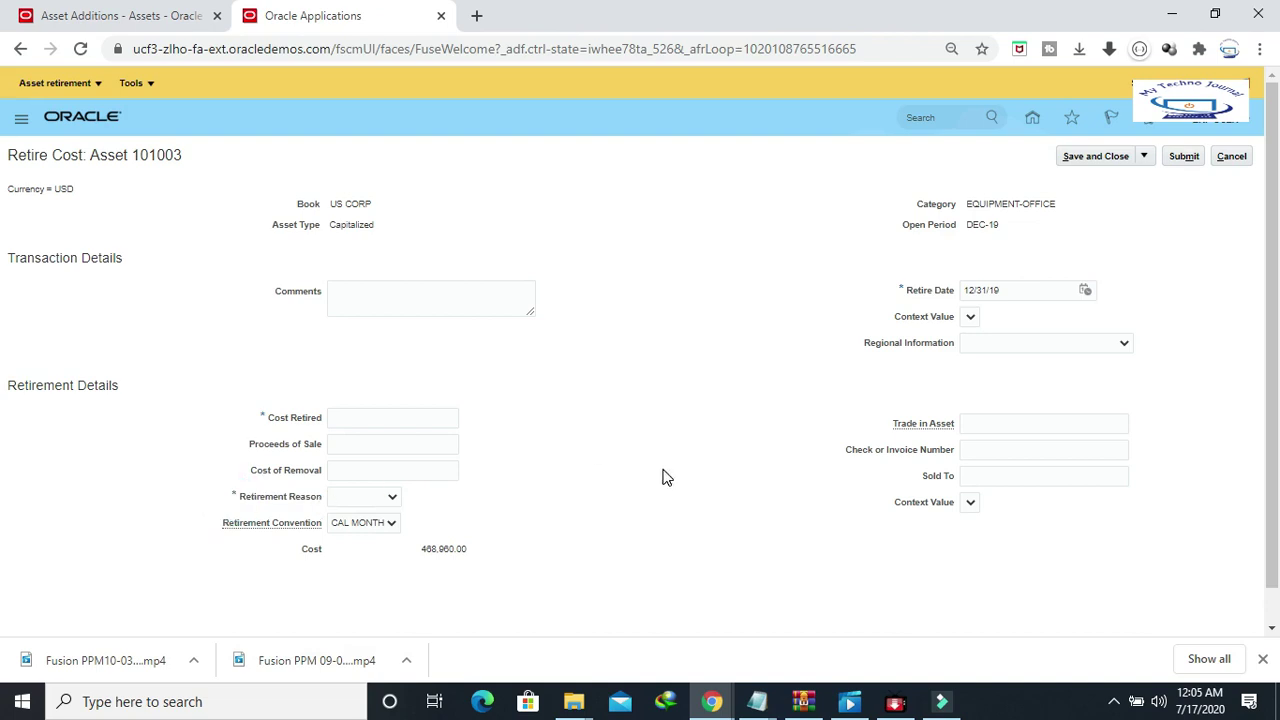
pyautogui.click(391, 500)
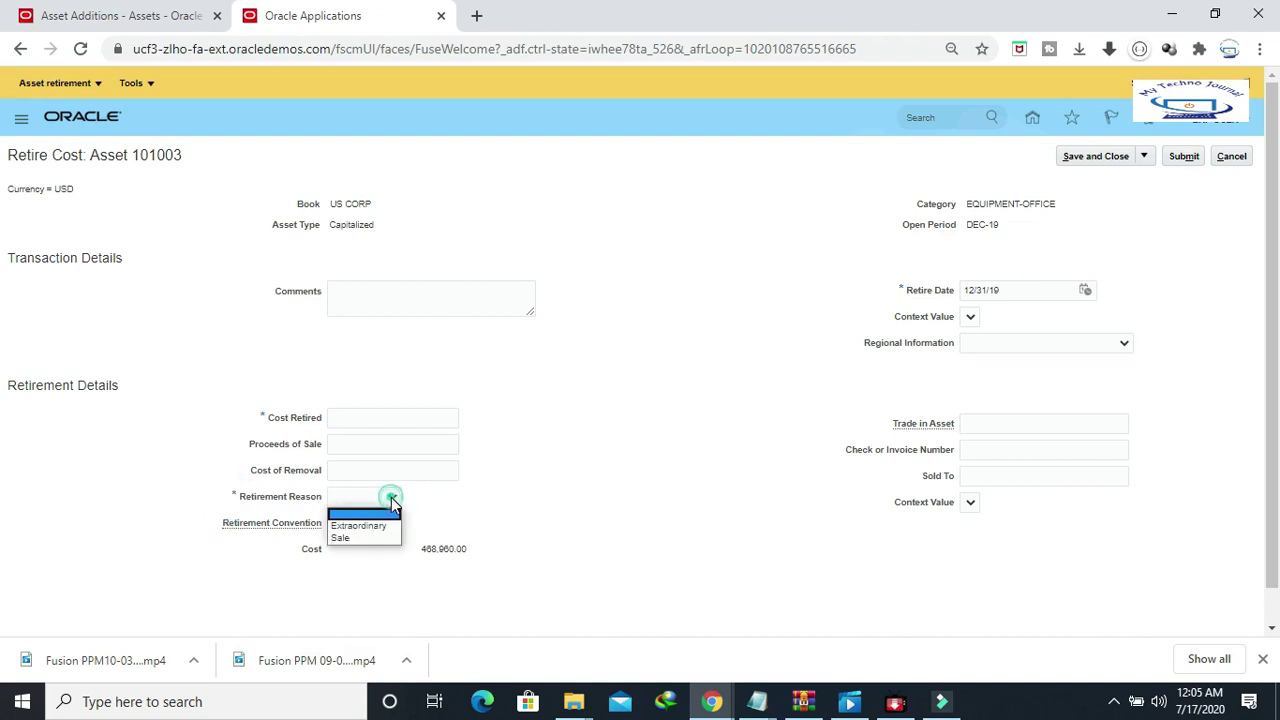
pyautogui.click(557, 463)
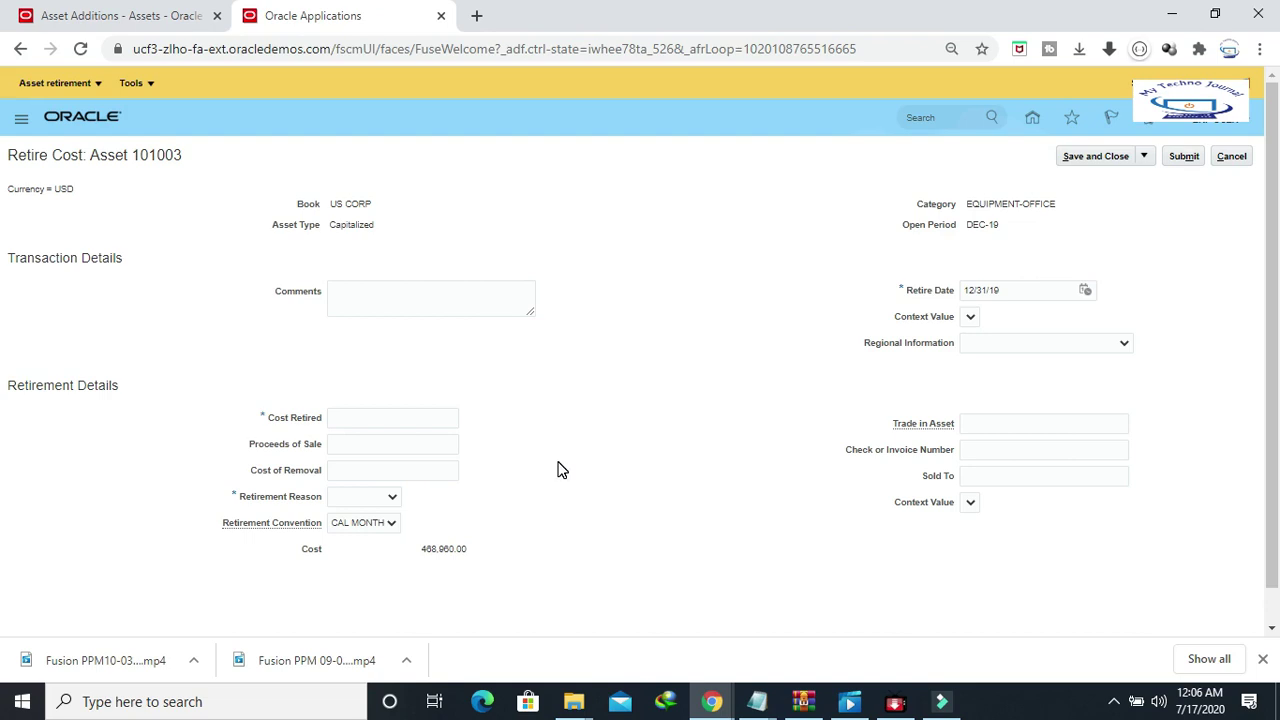
# Step: Cancel the cost retirement of asset 101003, discarding unsaved changes, and open the actions of the Asset retirement sandbox
pyautogui.click(1229, 166)
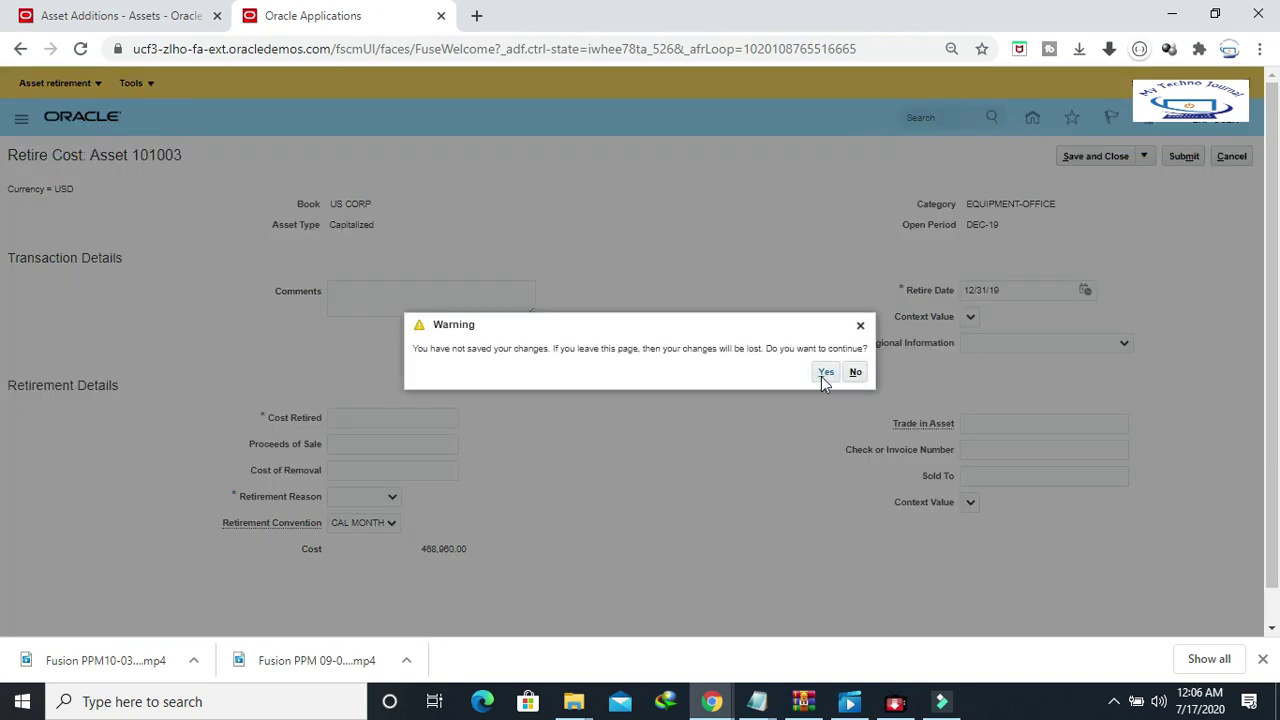
pyautogui.click(825, 372)
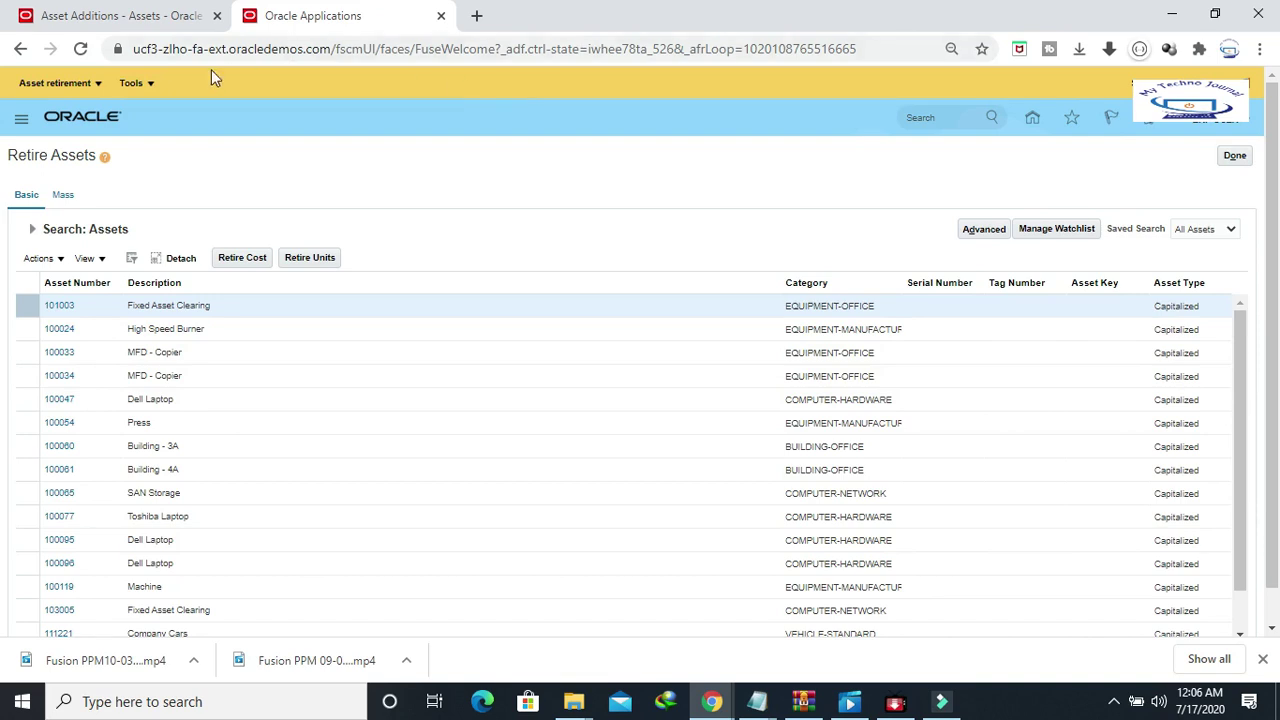
pyautogui.click(90, 84)
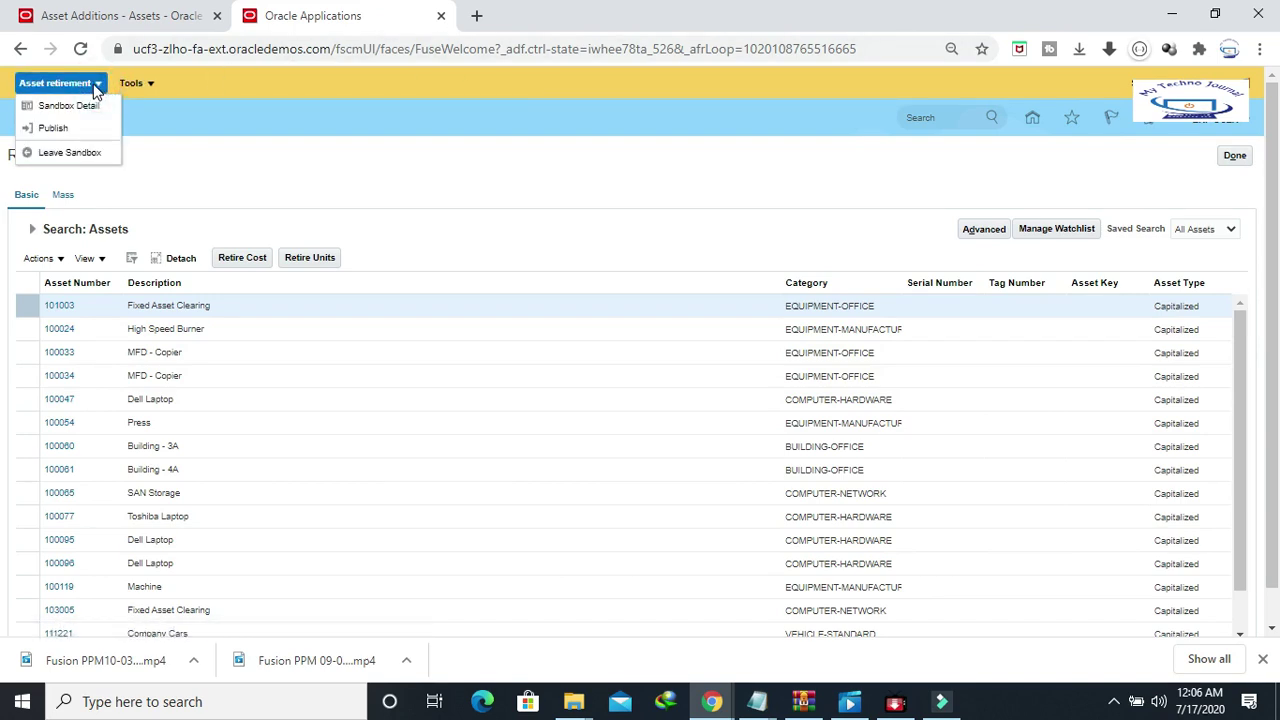